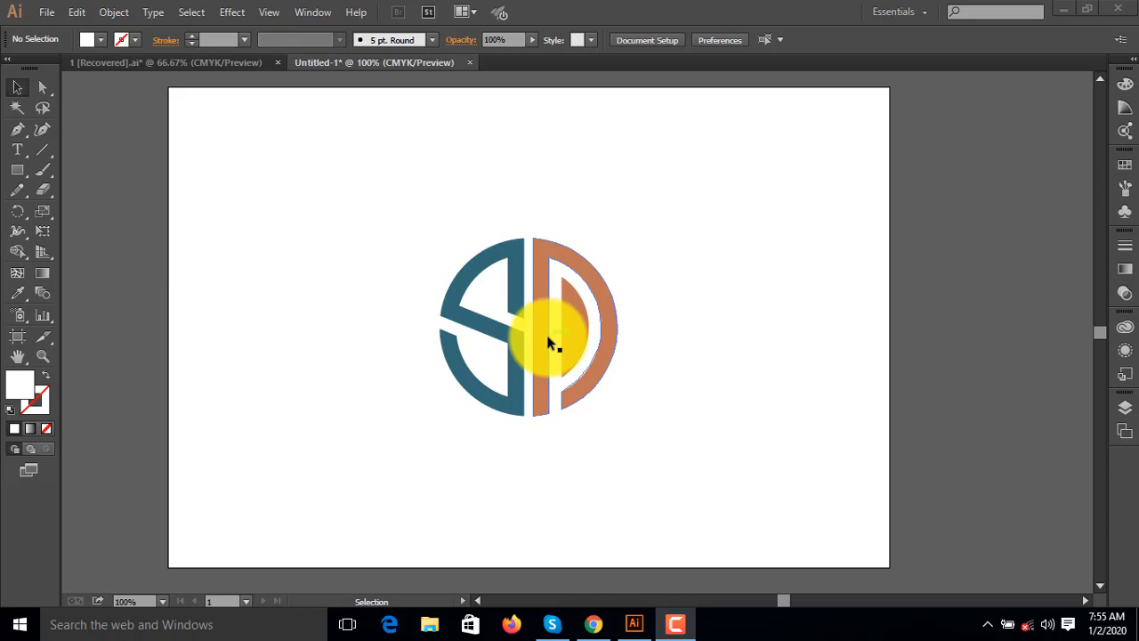
- Move the finished circular monogram logo off the artboard to its left side, leaving the artboard empty
left_click(15, 176)
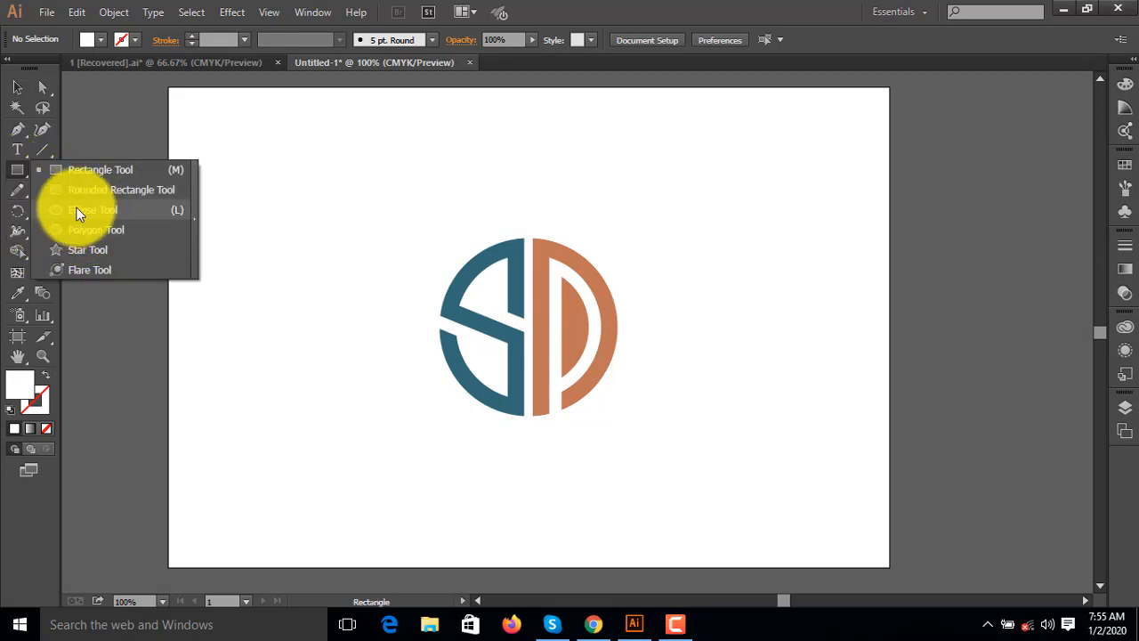
left_click(112, 213)
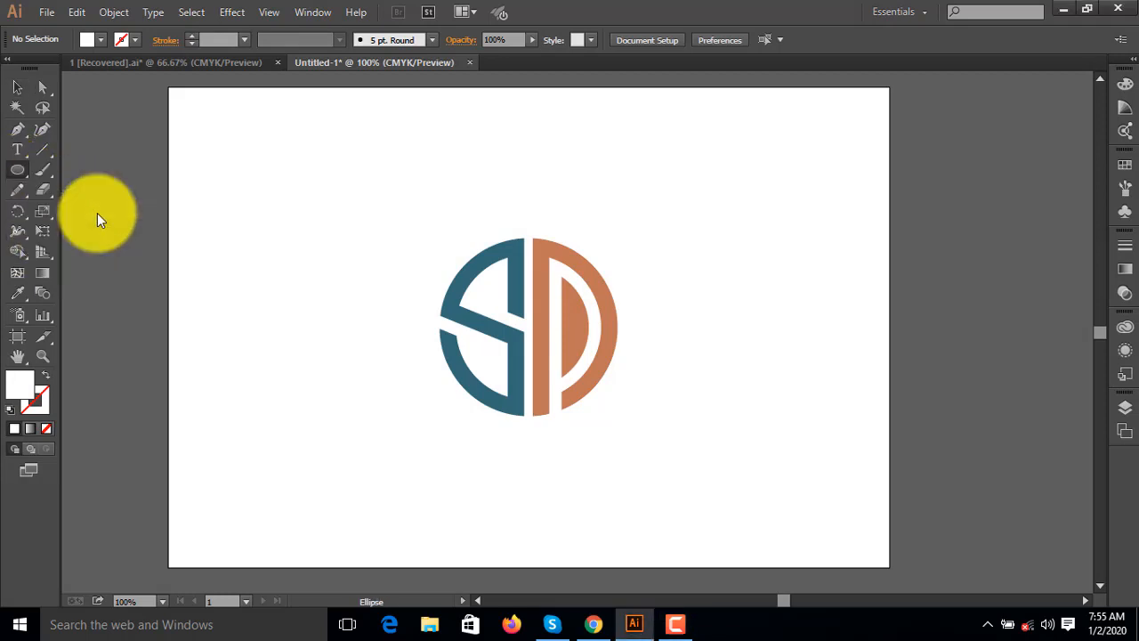
left_click(18, 89)
left_click(598, 288)
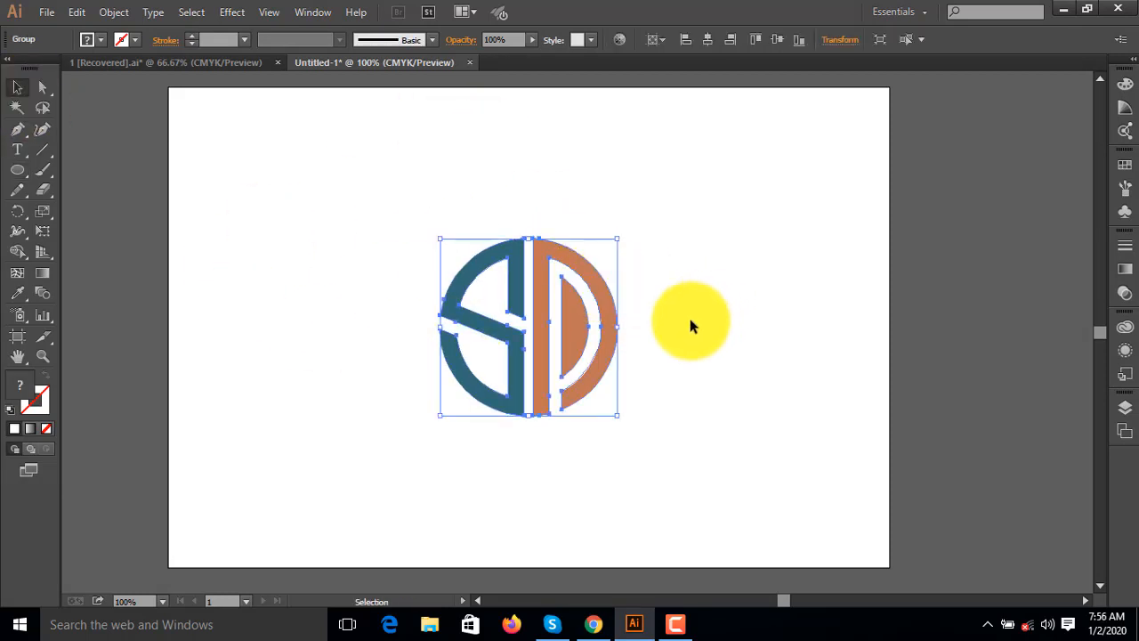
left_click_drag(688, 322, 821, 308)
left_click_drag(725, 311, 240, 313)
left_click(776, 292)
left_click_drag(783, 289, 651, 309)
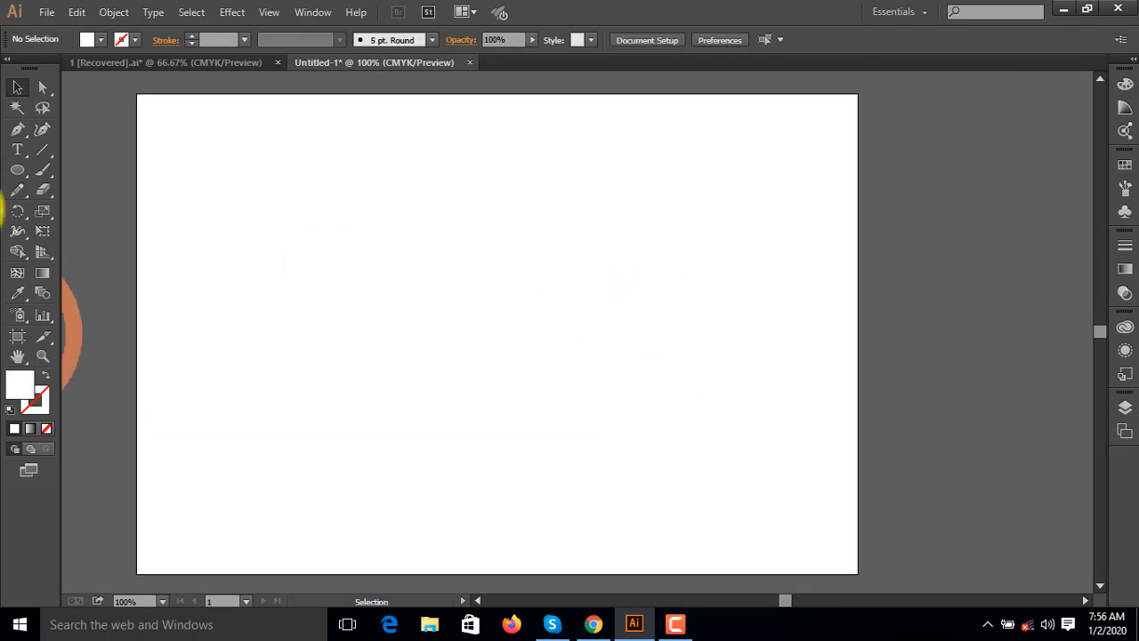
- Draw a circle on the artboard and fill it with the orange sampled from the logo using the Eyedropper
left_click(18, 171)
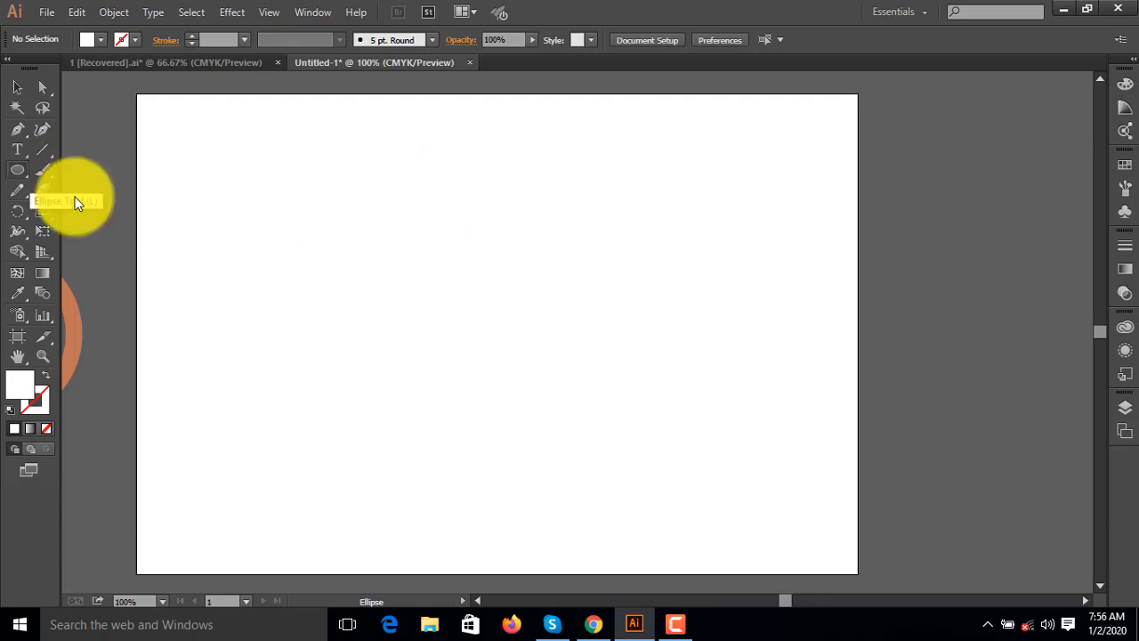
left_click_drag(472, 303, 567, 453)
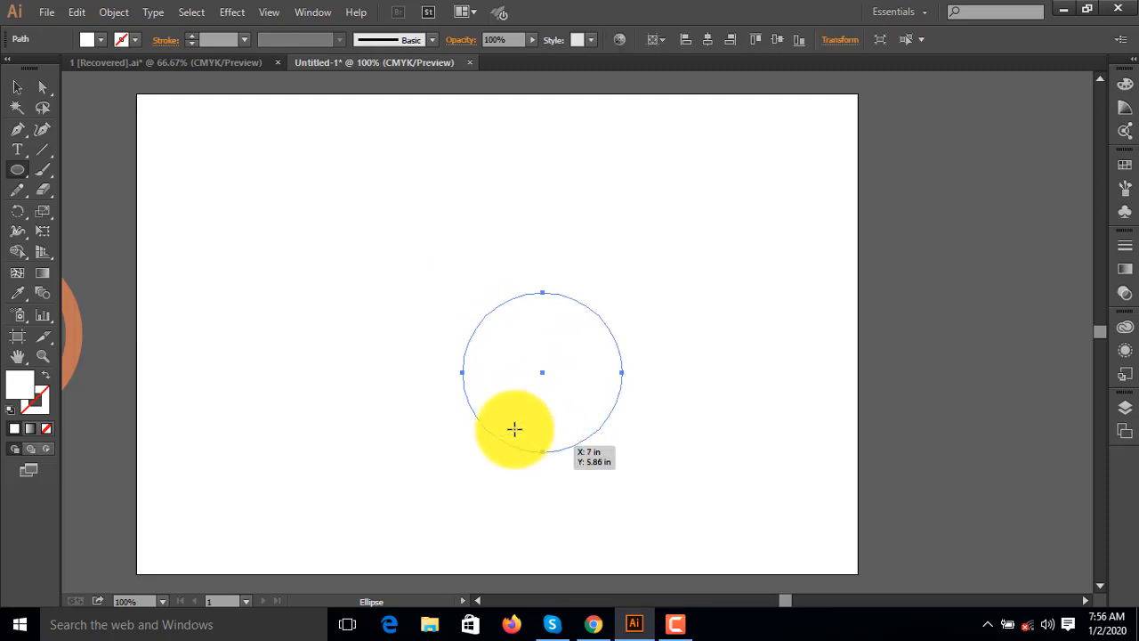
left_click(17, 87)
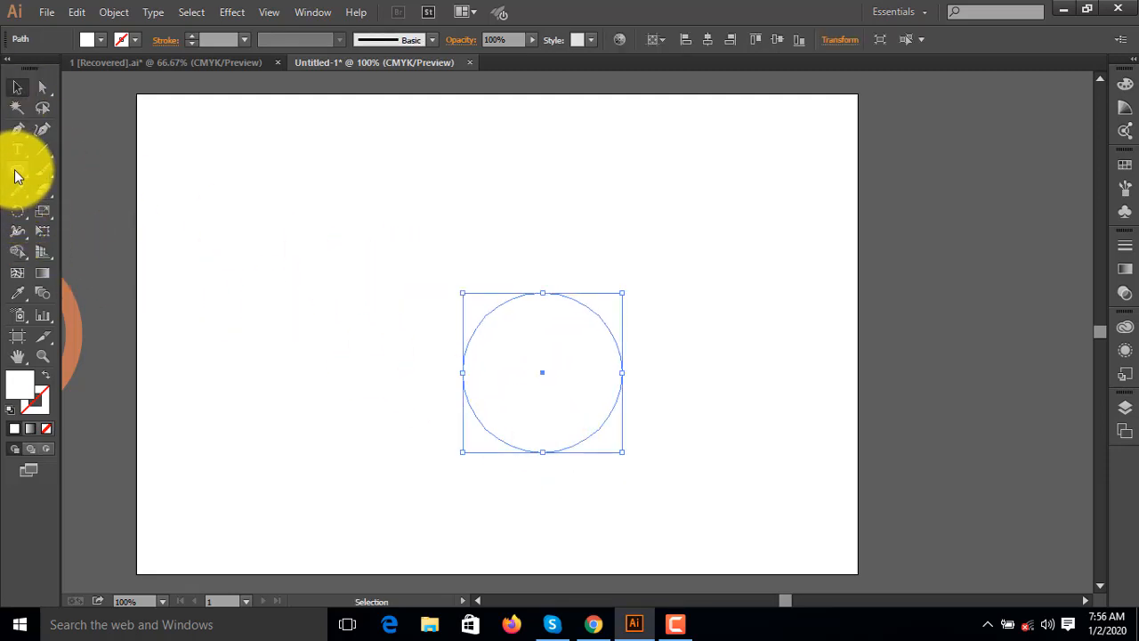
left_click(17, 293)
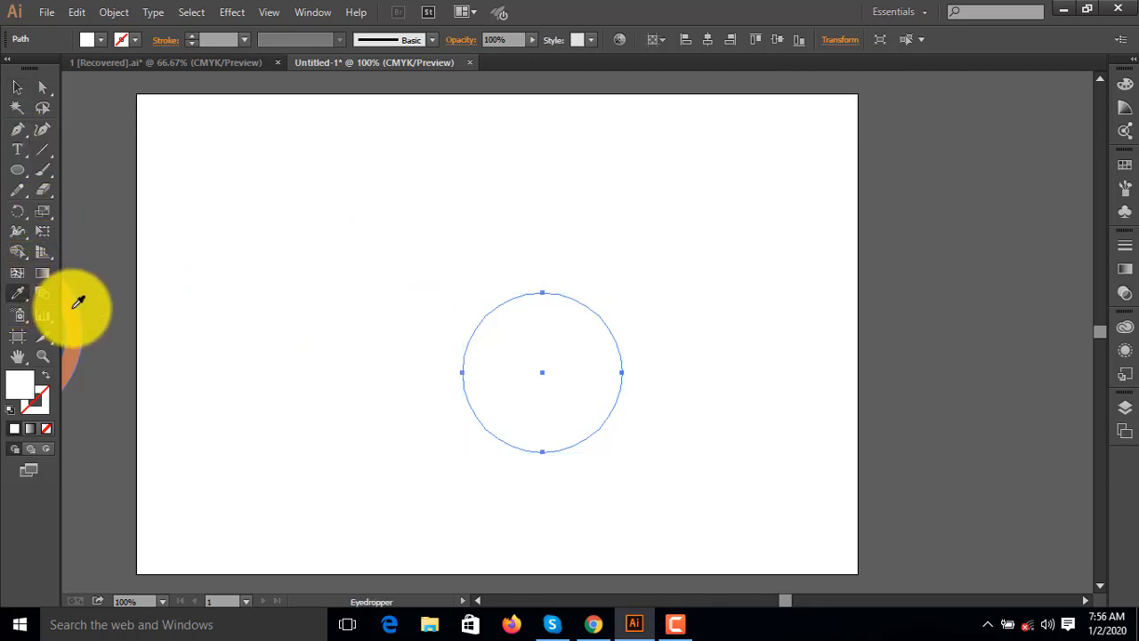
left_click(77, 306)
left_click(18, 87)
left_click(466, 251)
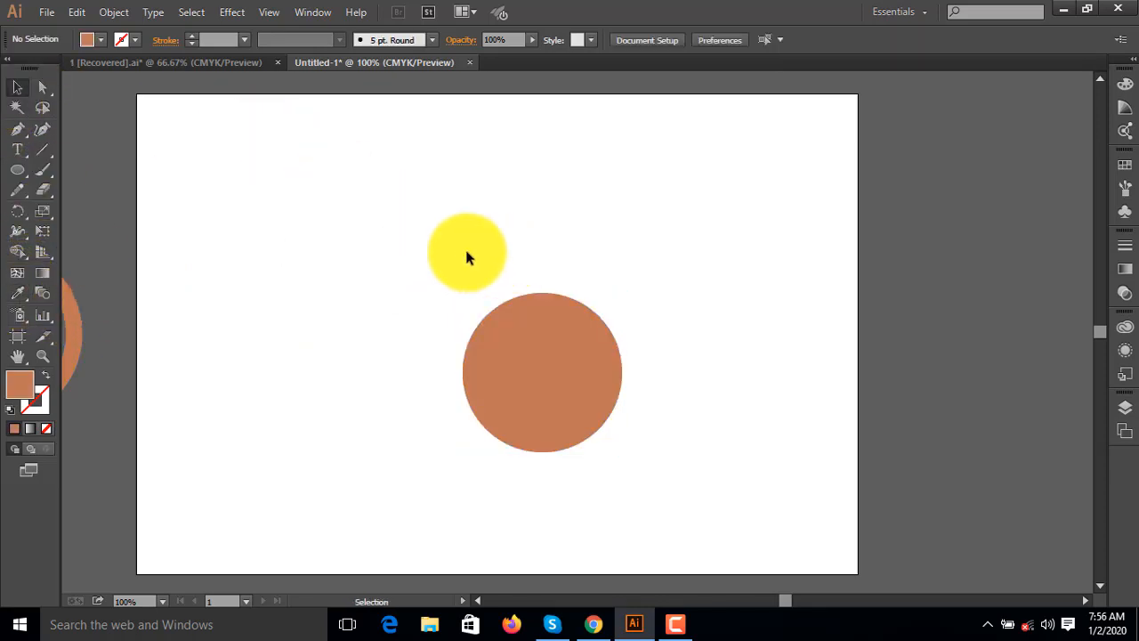
- Create two small orange swatch squares, one above the other, just outside the artboard's upper-left corner
left_click_drag(21, 169, 67, 174)
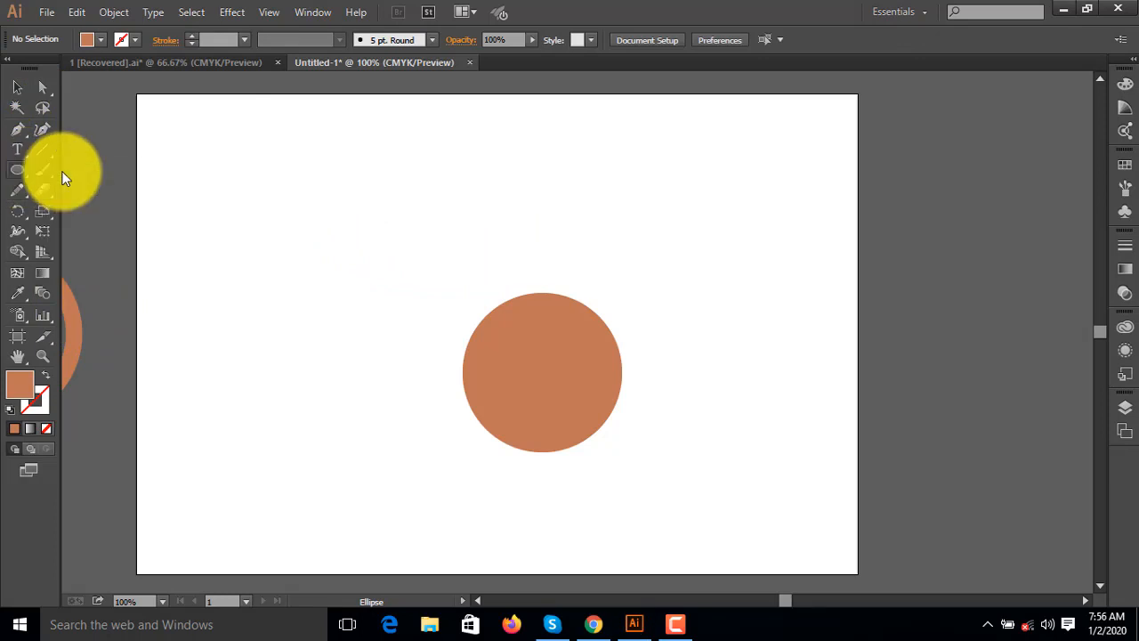
left_click(61, 170)
left_click(590, 339)
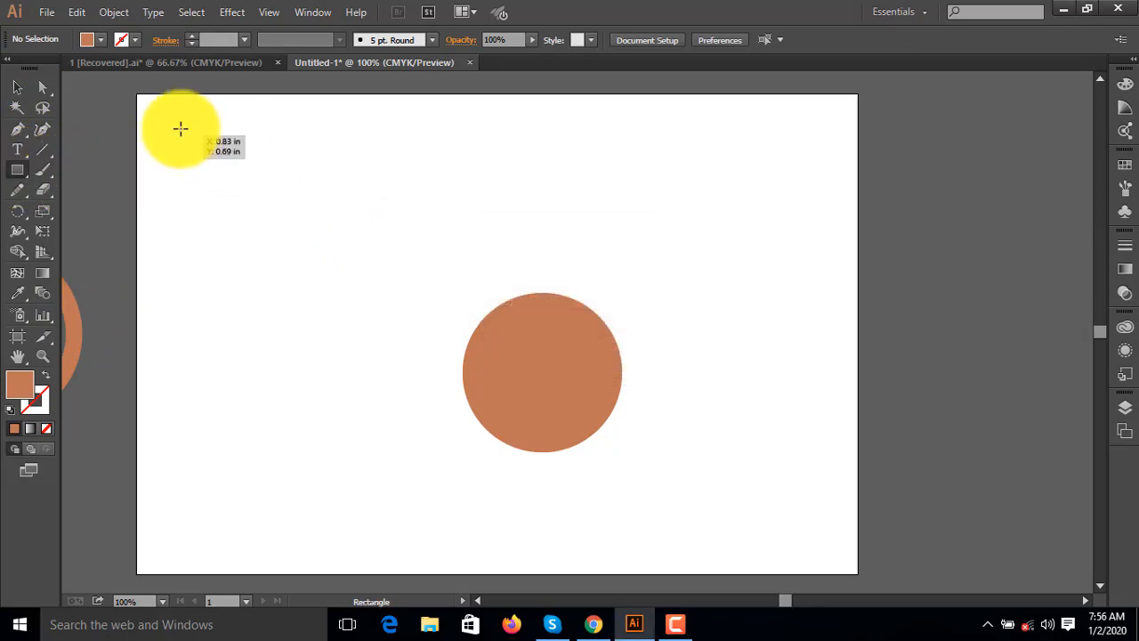
left_click(133, 101)
left_click(614, 340)
mouse_move(96, 110)
left_mouse_down()
mouse_move(120, 134)
mouse_move(114, 156)
left_mouse_up()
left_click(17, 87)
left_click(230, 143)
left_click(220, 181)
left_click_drag(201, 185, 318, 191)
- Recolour the lower swatch square with the teal sampled from the logo using the Eyedropper
left_click(228, 161)
left_click(17, 293)
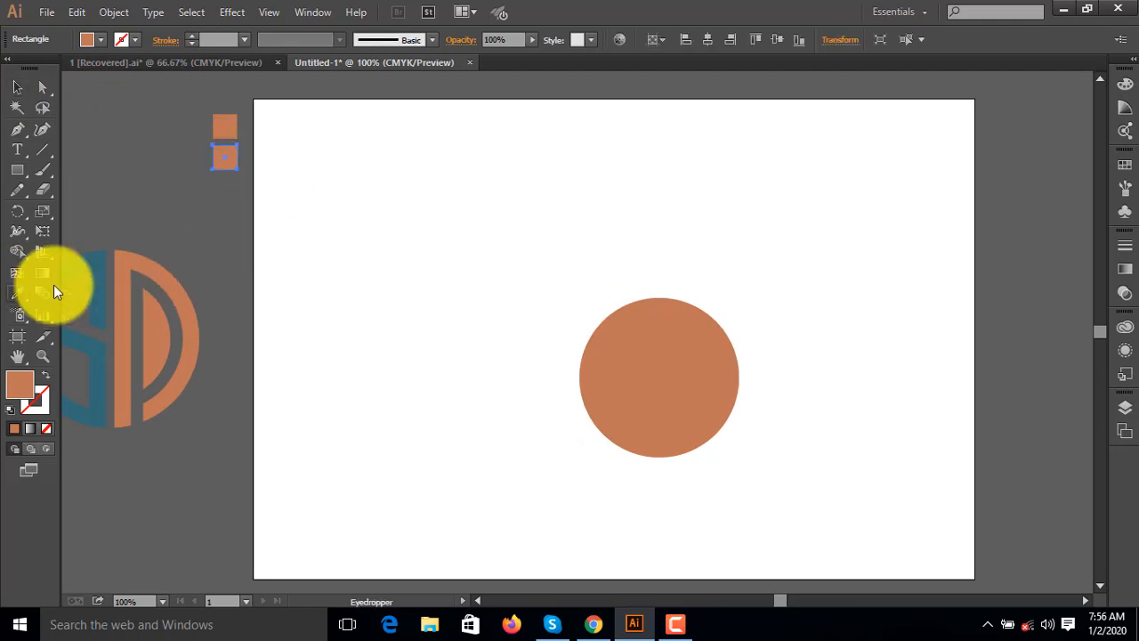
left_click(105, 264)
left_click(17, 87)
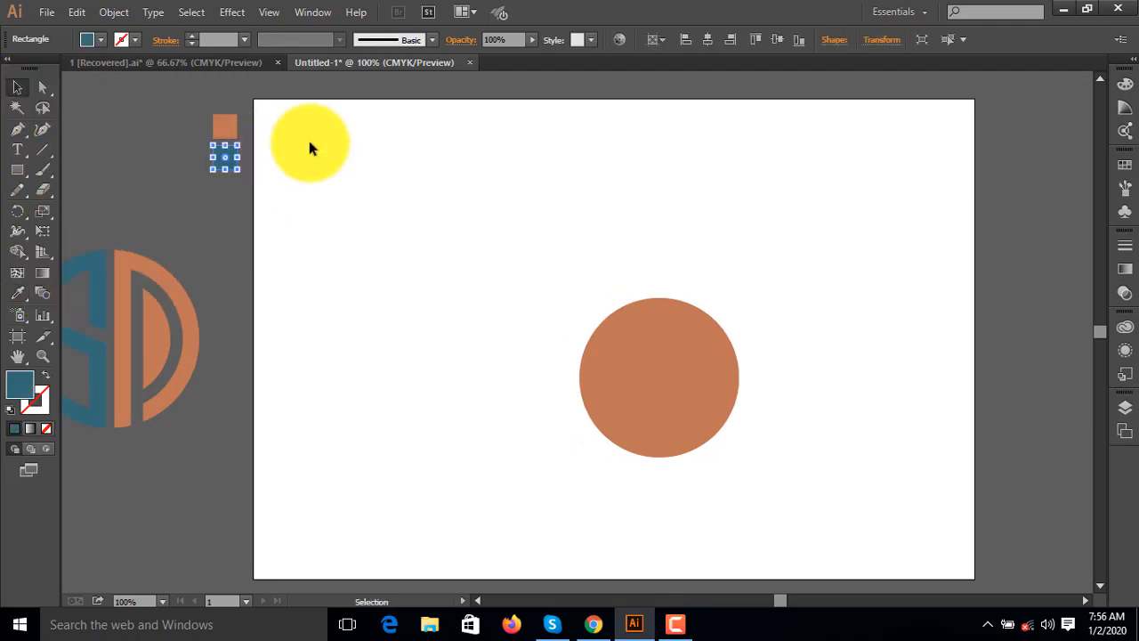
left_click(310, 143)
- Move the orange circle straight up to just above the middle of the artboard
key("space")
left_click_drag(631, 216, 546, 208)
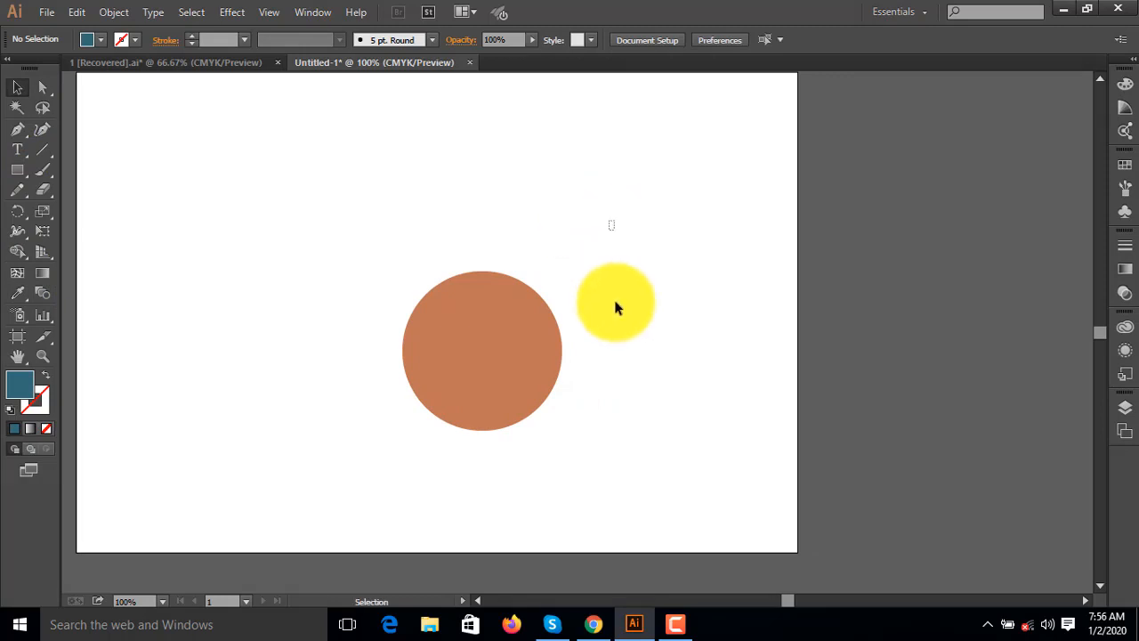
left_click_drag(667, 242, 727, 238)
left_click_drag(580, 355, 580, 310)
left_click(740, 303)
left_click(580, 307)
left_click(712, 273)
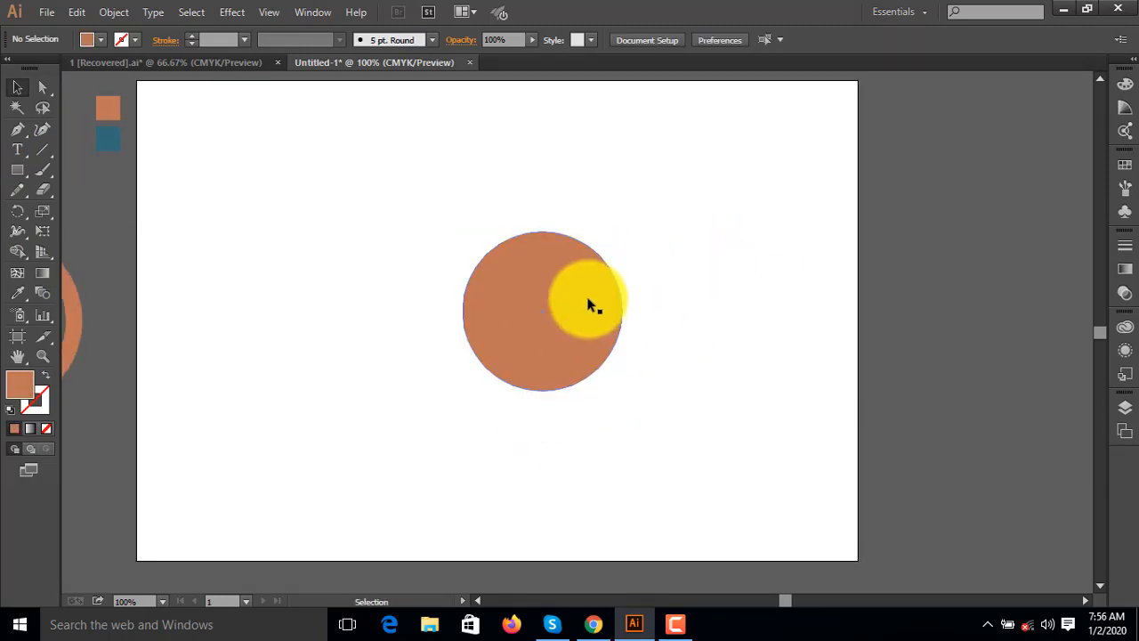
- Swap the circle's fill and stroke to turn it into an unfilled orange outline
left_click(590, 305)
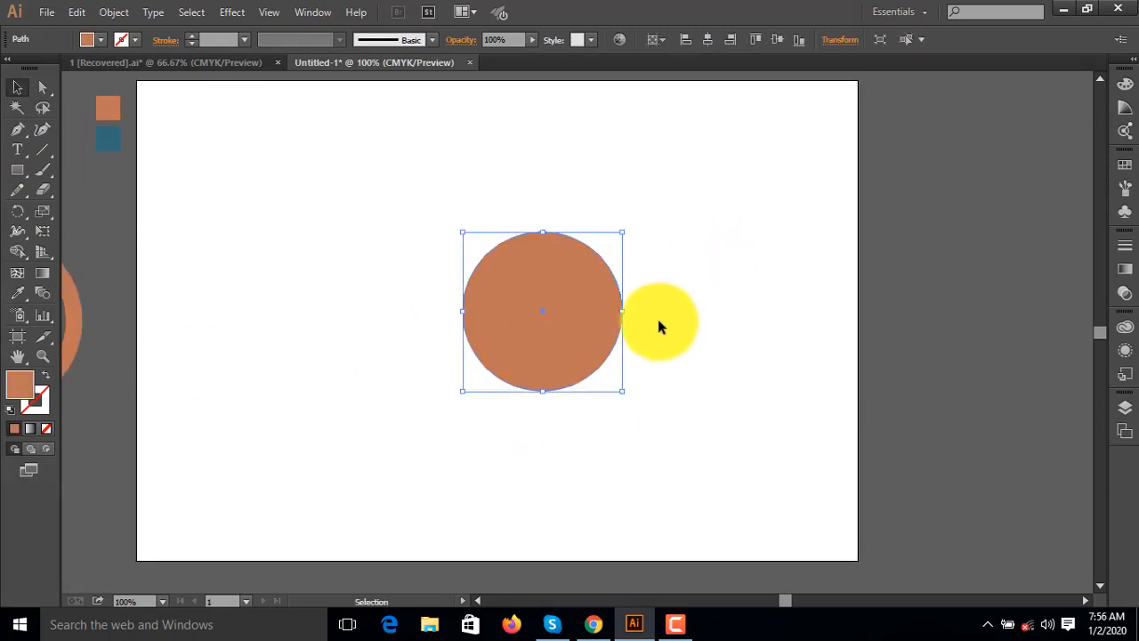
left_click(49, 377)
left_click(650, 267)
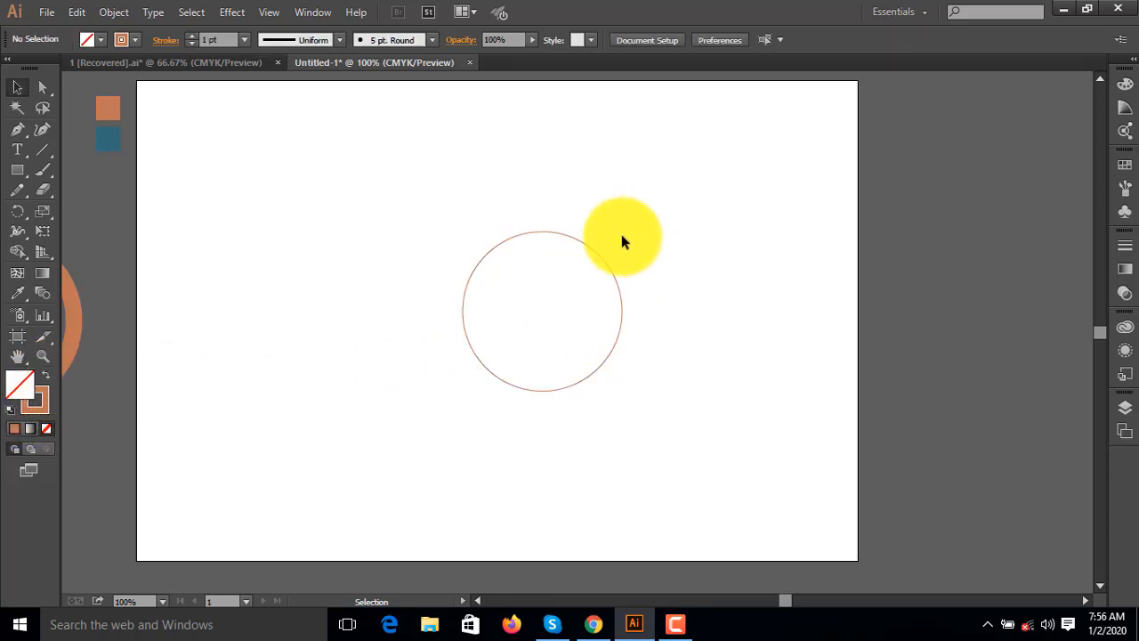
left_click(553, 234)
left_click(692, 240)
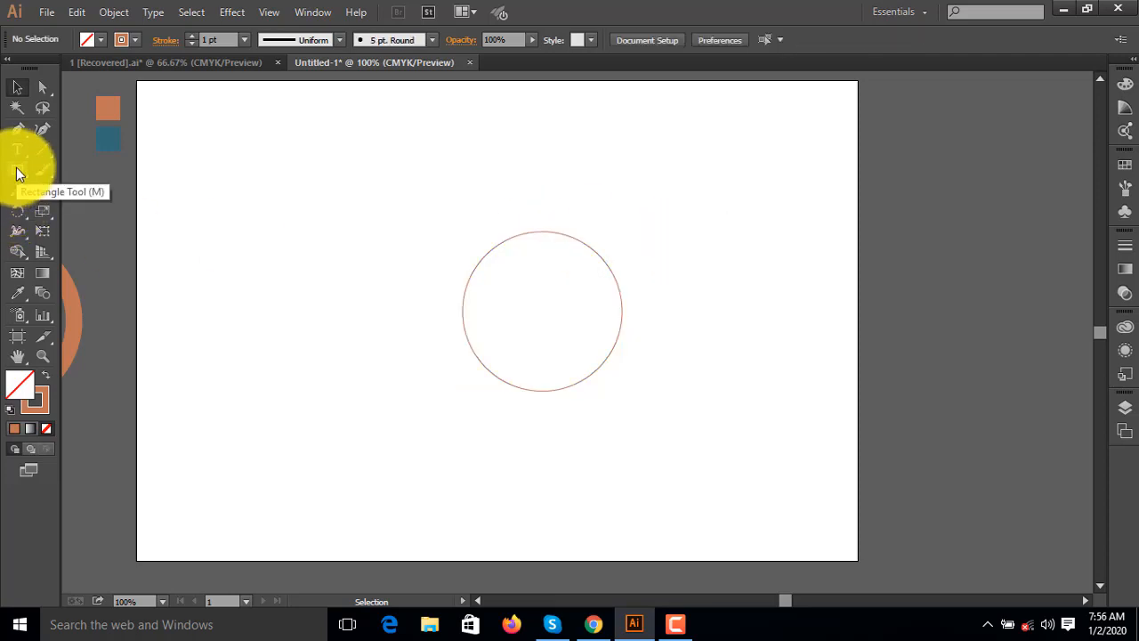
- Draw a very narrow vertical rectangle through the circle's centre, extending above and below the circle
left_click(18, 171)
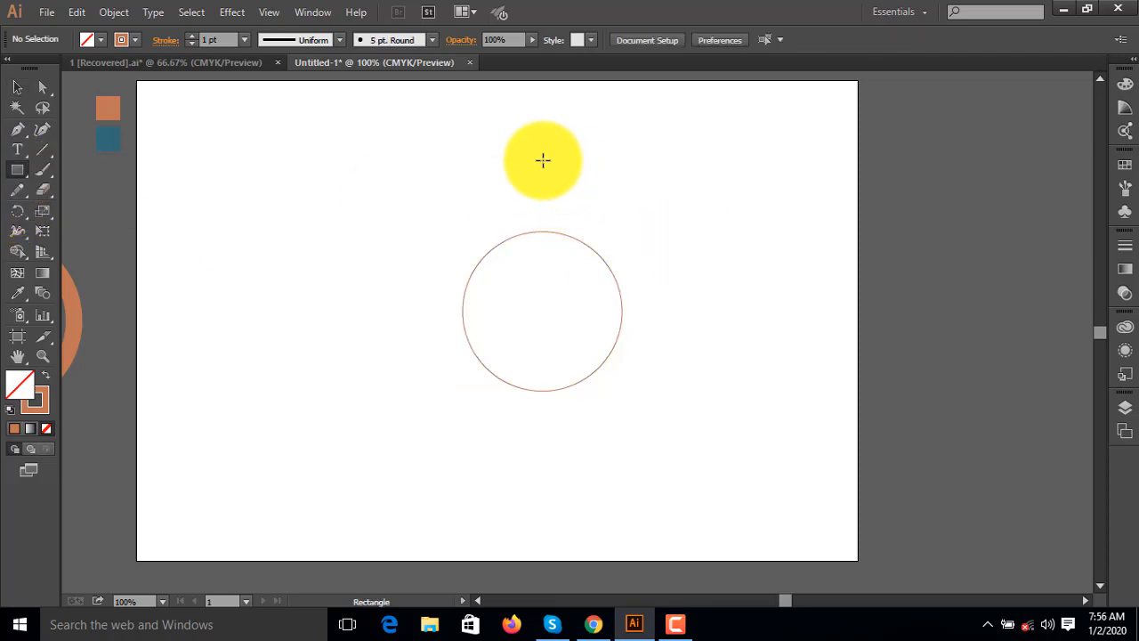
left_click_drag(542, 166, 544, 483)
left_click(17, 87)
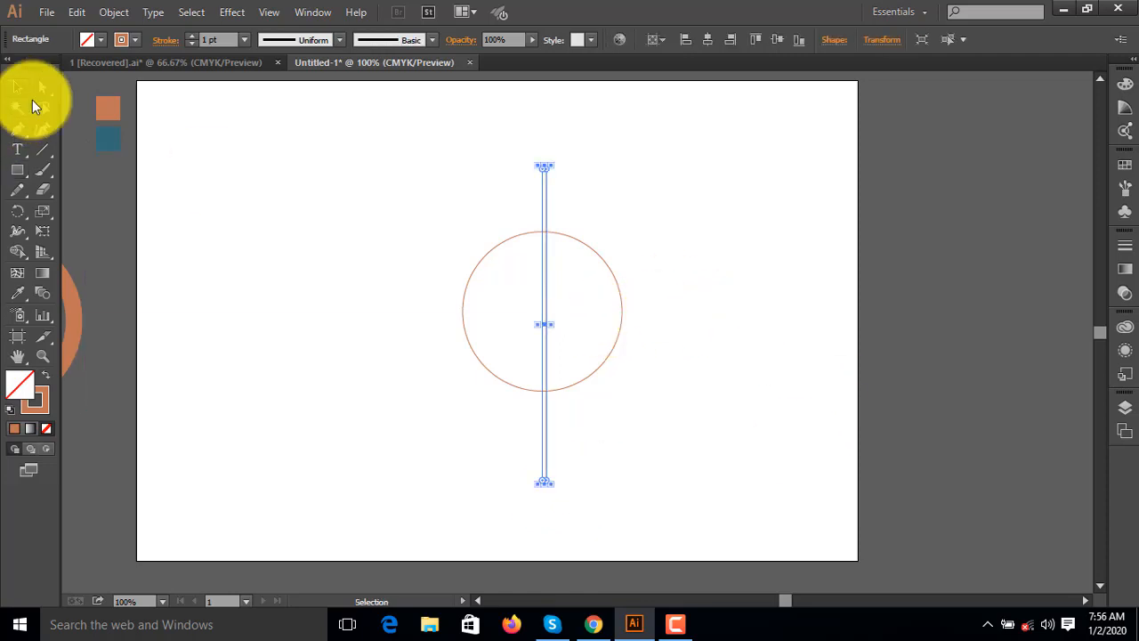
left_click(699, 178)
- Align the circle and the narrow rectangle together on the artboard's horizontal centre
left_click_drag(323, 184, 498, 311)
left_click_drag(439, 207, 685, 308)
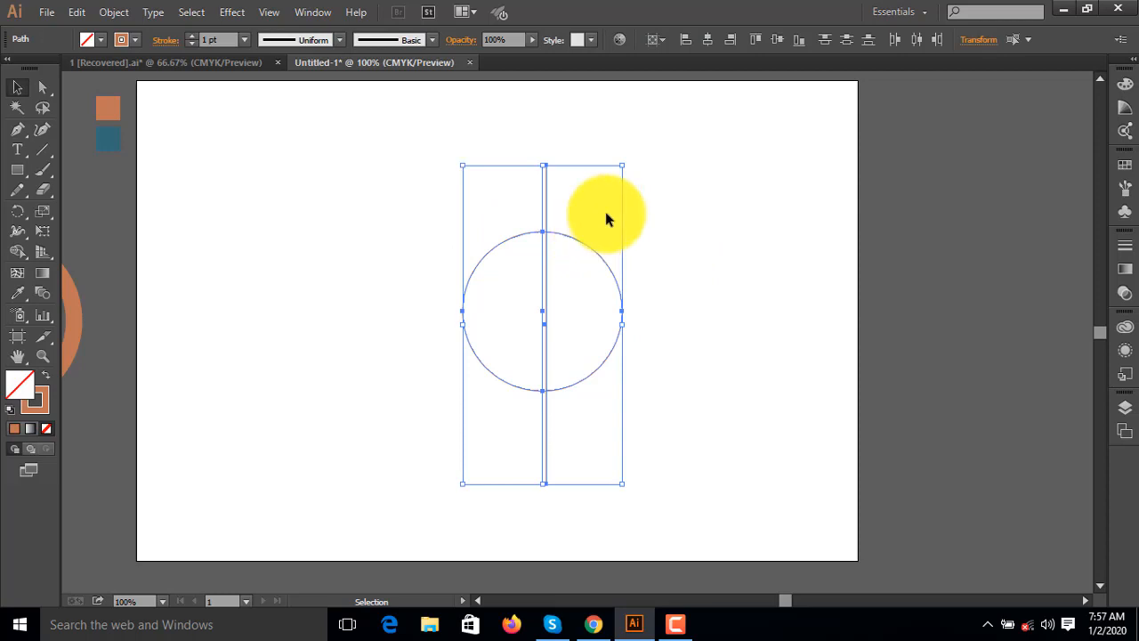
left_click(706, 40)
- Subtract the narrow rectangle from the circle with Pathfinder's Minus Front to split it into two halves
left_click_drag(367, 195, 673, 305)
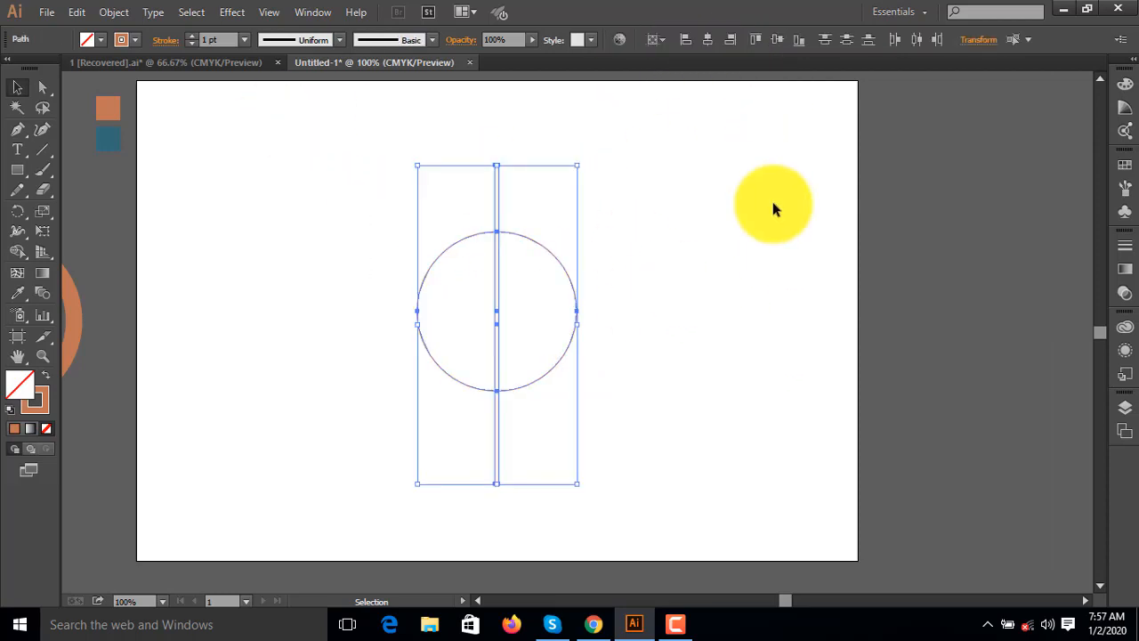
left_click(312, 14)
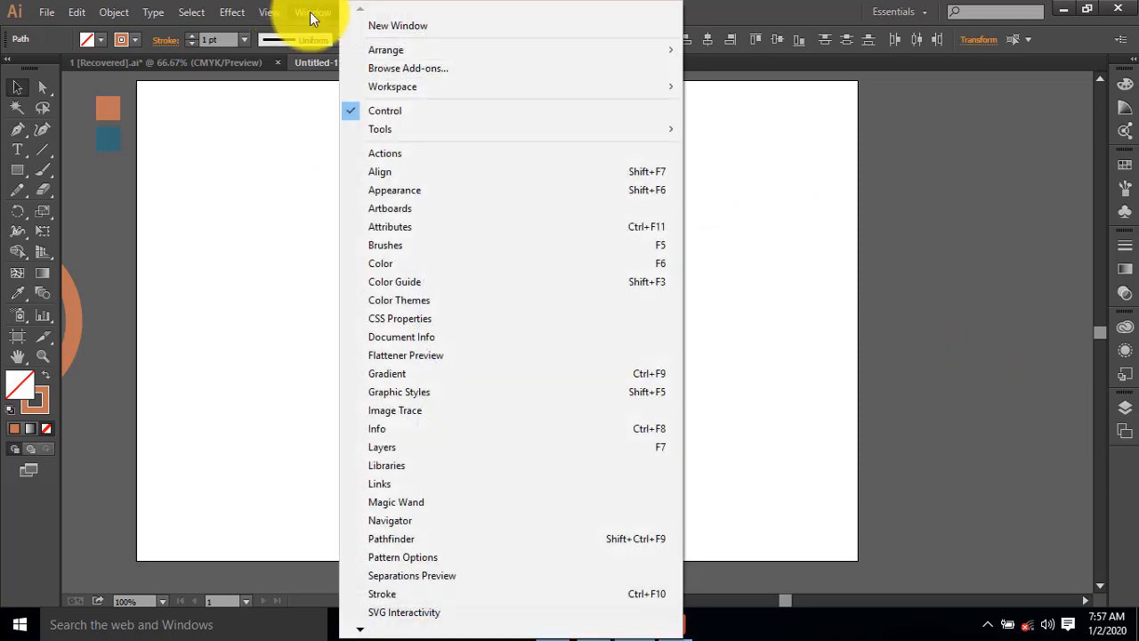
left_click(393, 538)
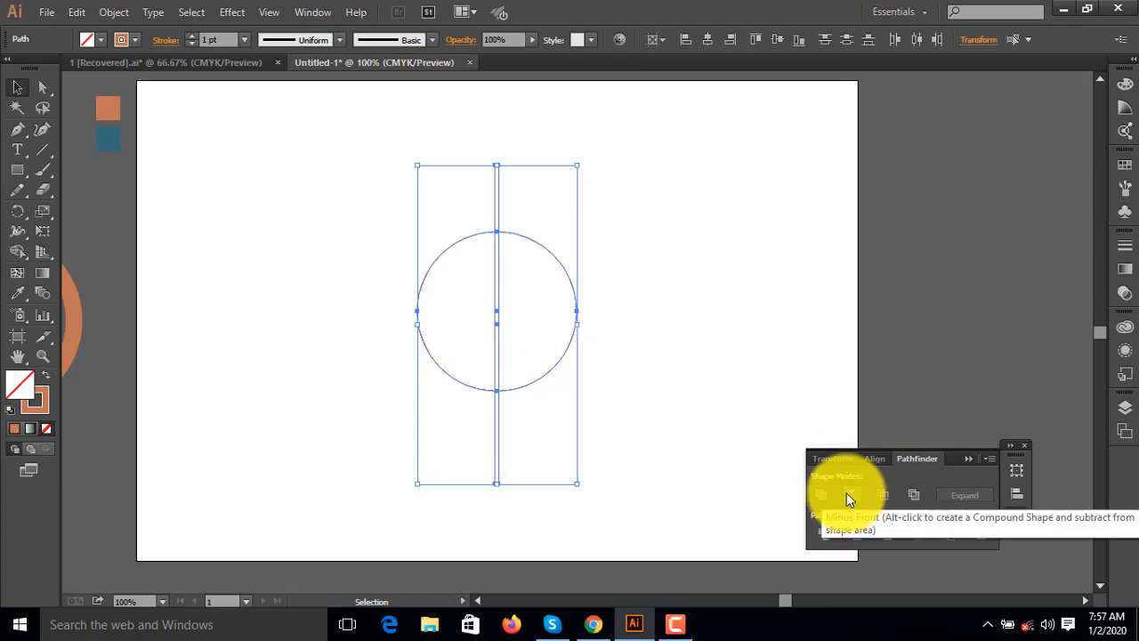
left_click(846, 492)
left_click(767, 343)
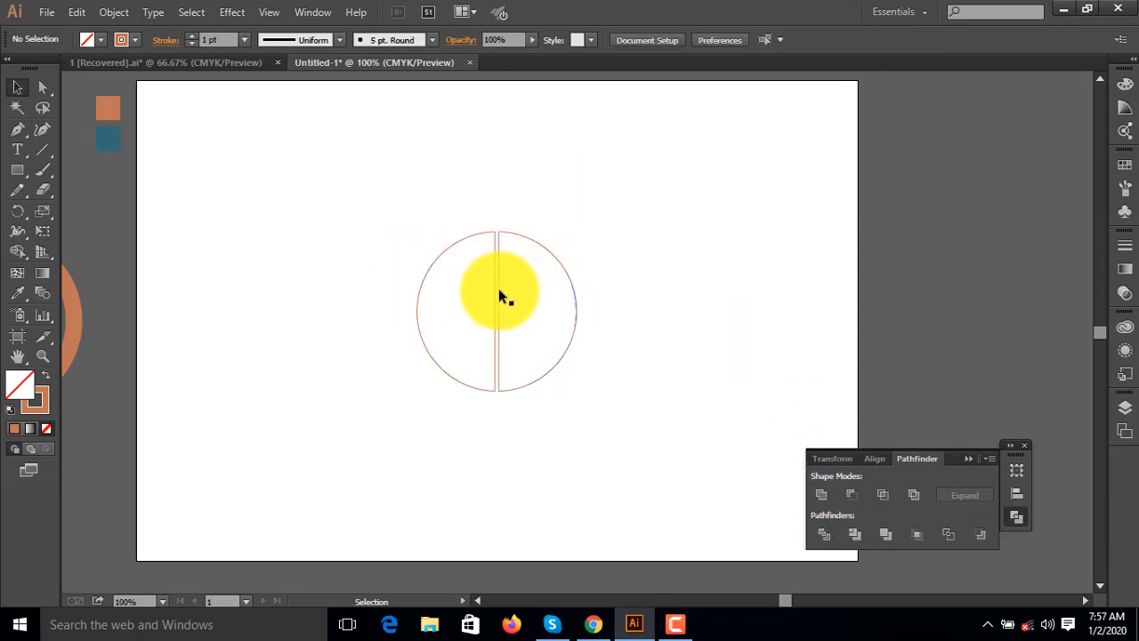
- Set the stroke weight of the split-circle group to 19 pt
left_click(499, 291)
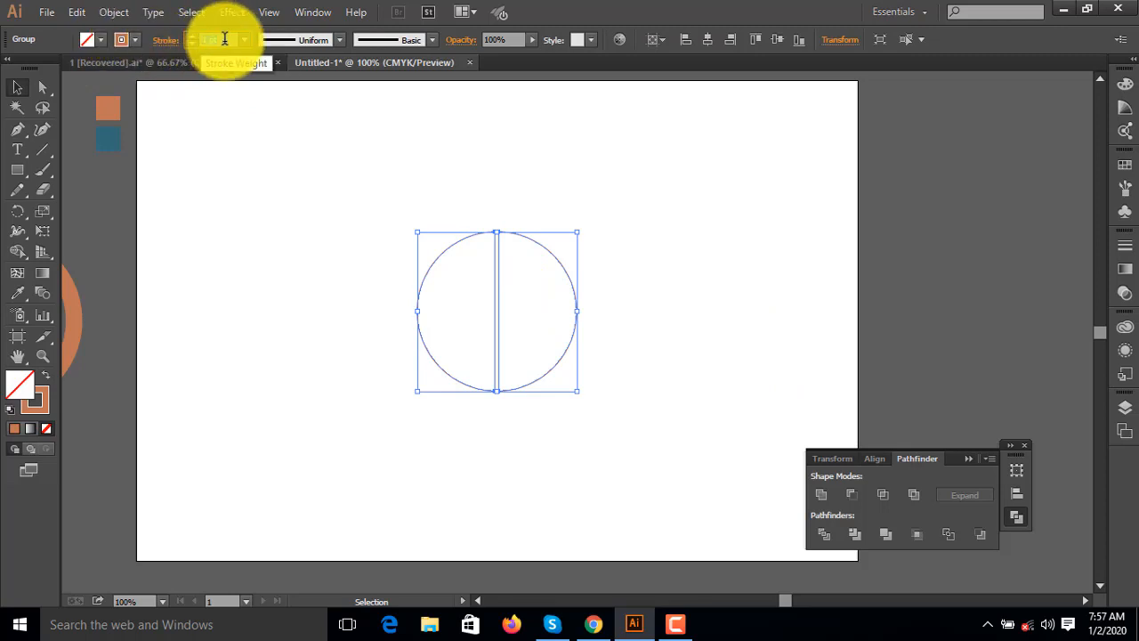
key("Up")
key("Up")
key("Up")
key("Up")
key("Up")
key("Up")
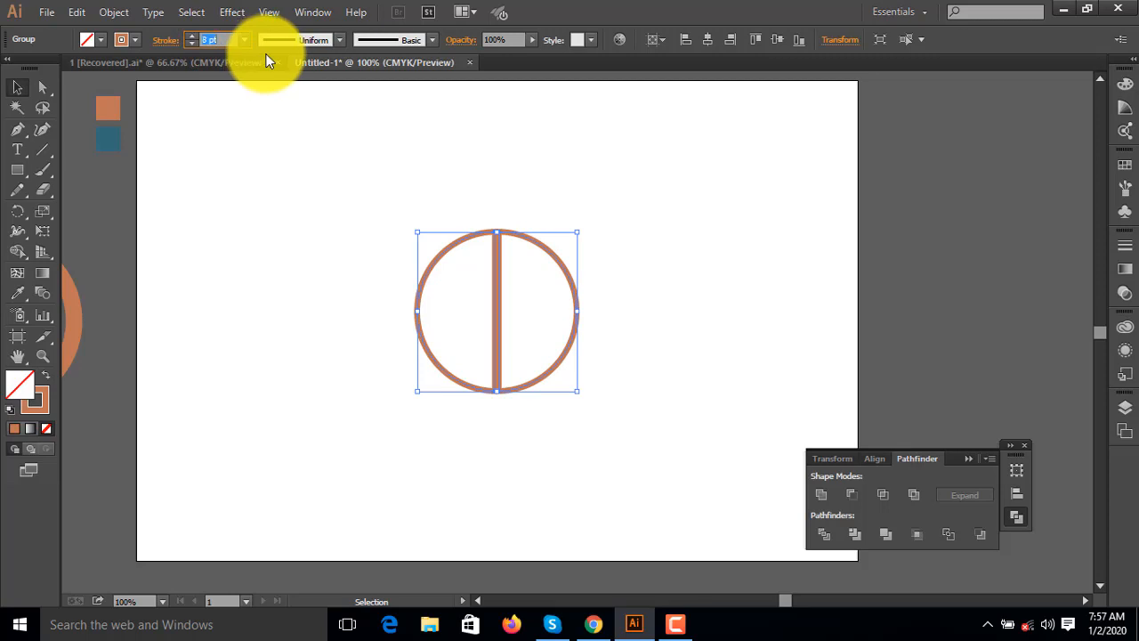
key("Up")
key("Up")
key("Up")
key("Up")
key("Up")
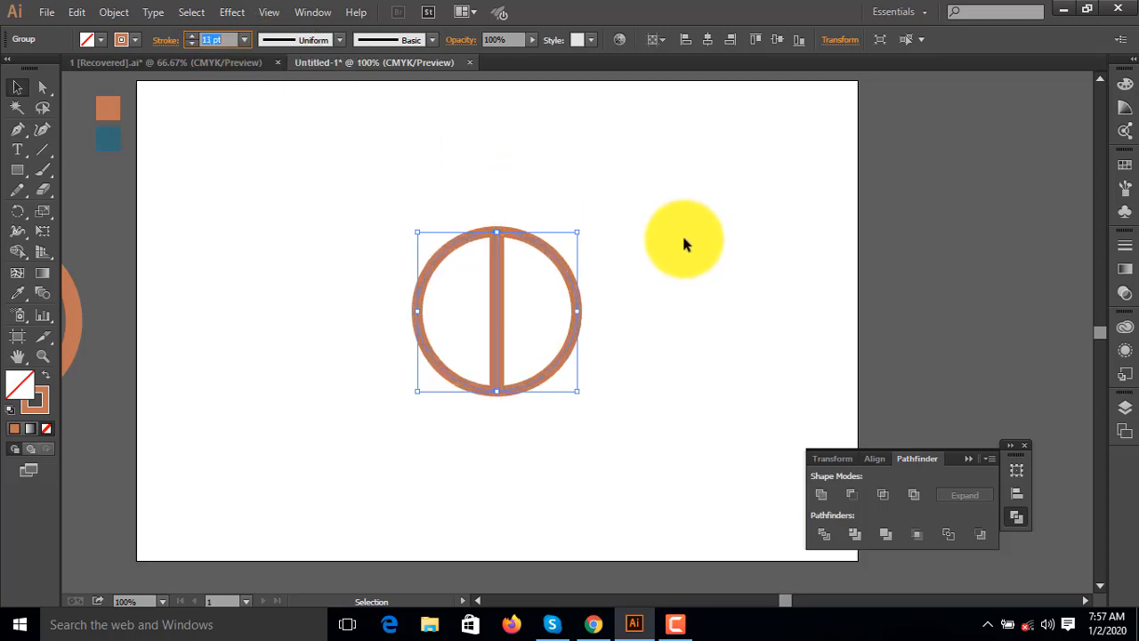
key("Up")
key("Up")
key("Up")
key("Up")
key("Up")
key("Up")
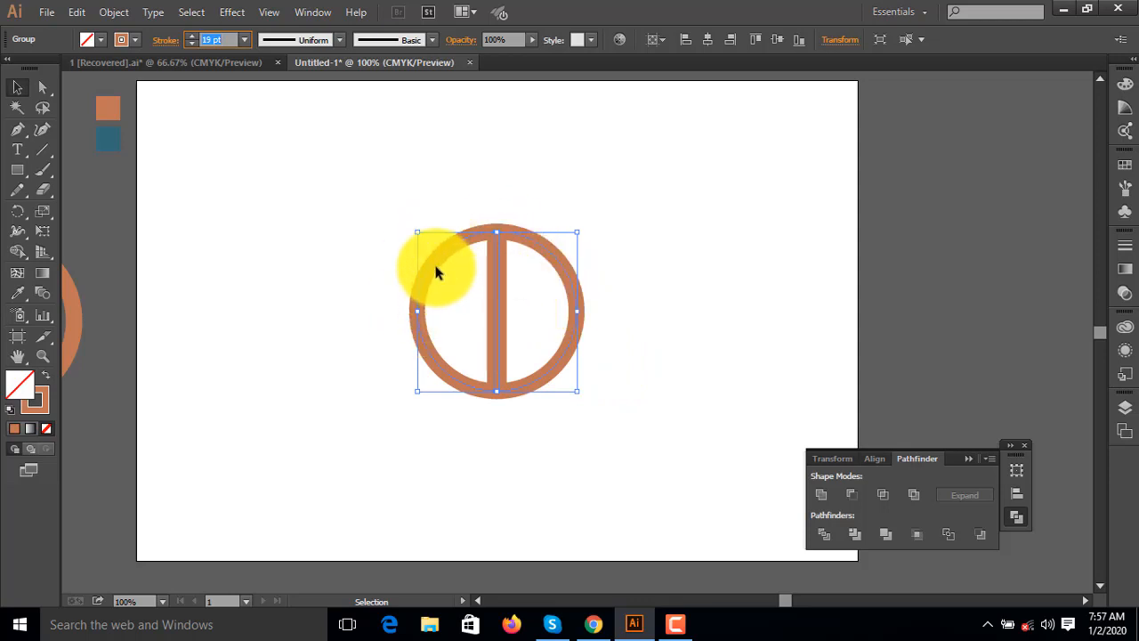
- Align the split-circle group's stroke to the inside of its paths
left_click(166, 42)
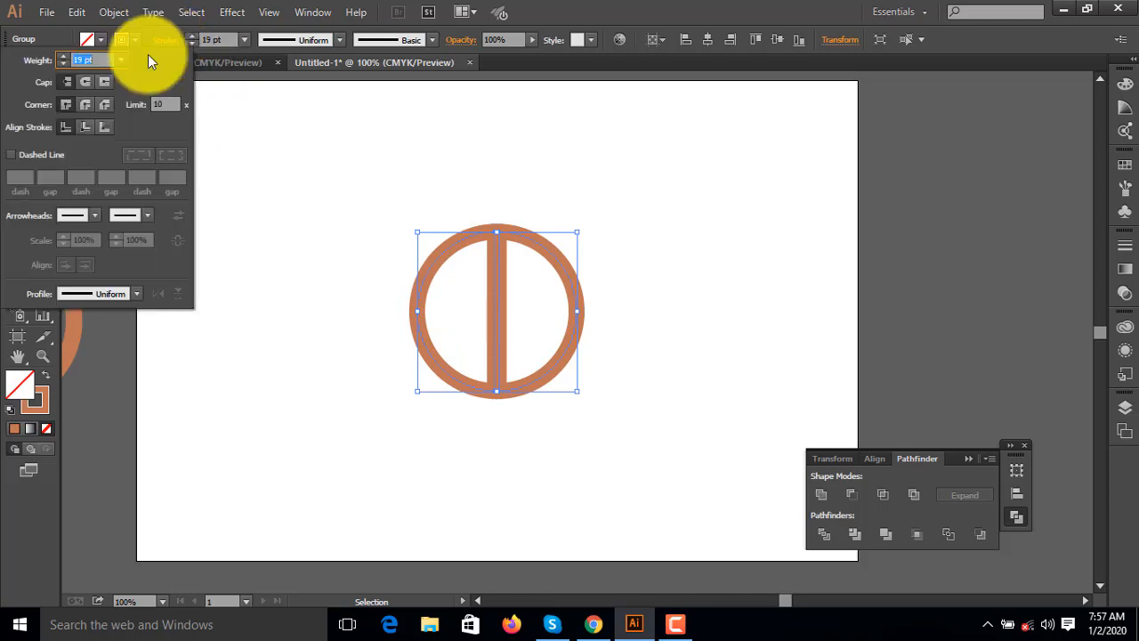
left_click(86, 132)
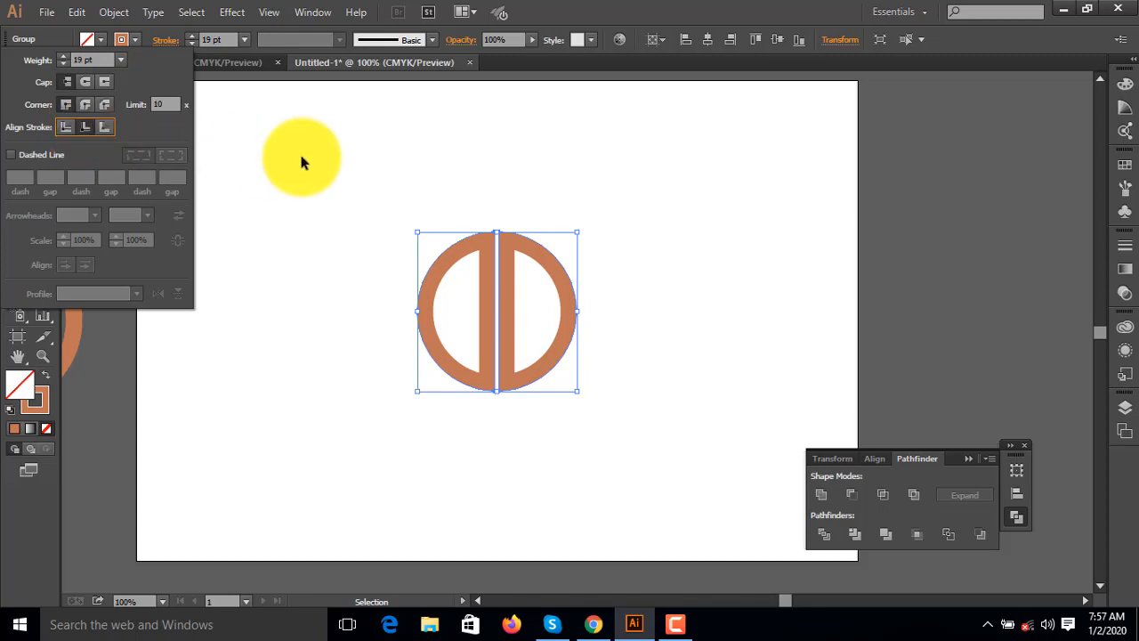
left_click(685, 285)
- Align the split-circle group's stroke to the outside of its paths
left_click(545, 254)
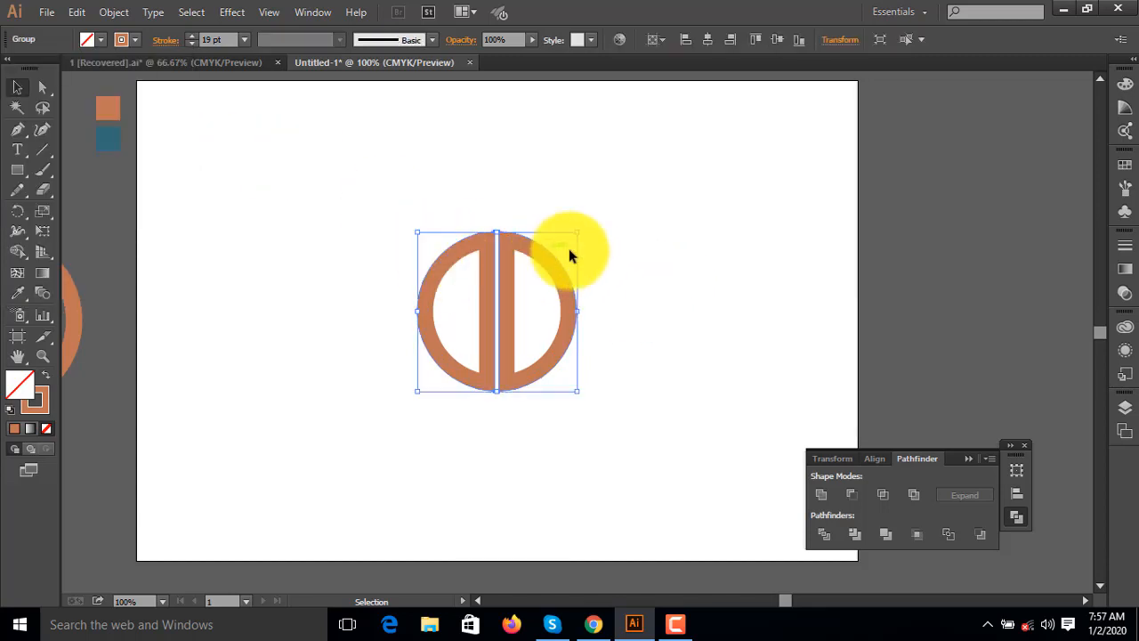
left_click(565, 243)
left_click(552, 252)
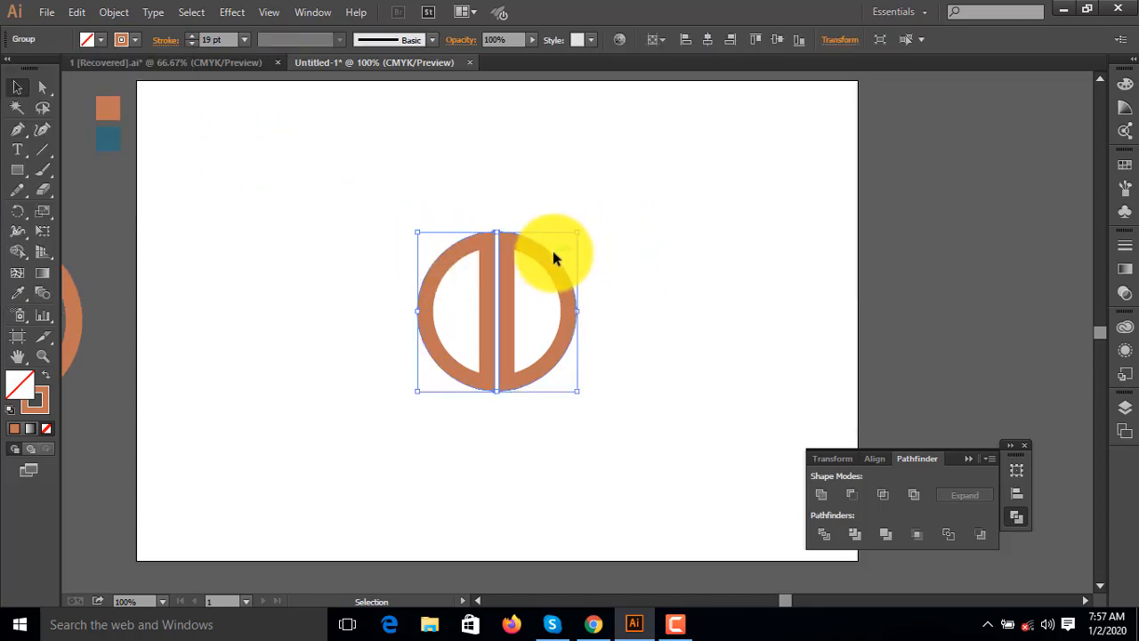
left_click(164, 40)
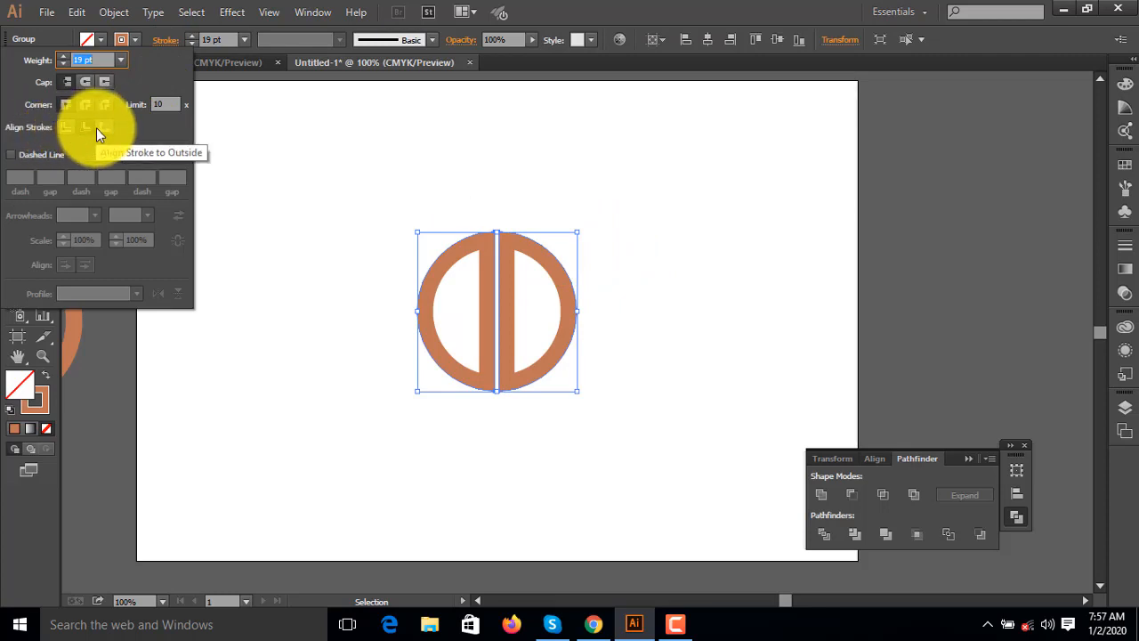
left_click(98, 127)
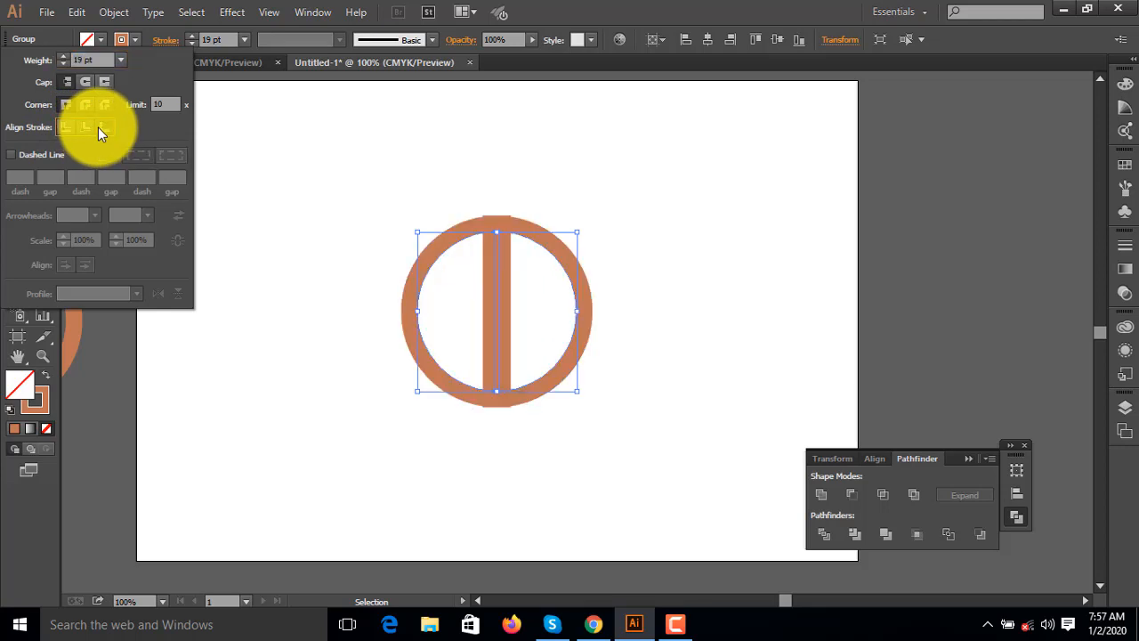
- Align the split-circle group's stroke to the inside of its paths and deselect the group
left_click(86, 127)
left_click(445, 183)
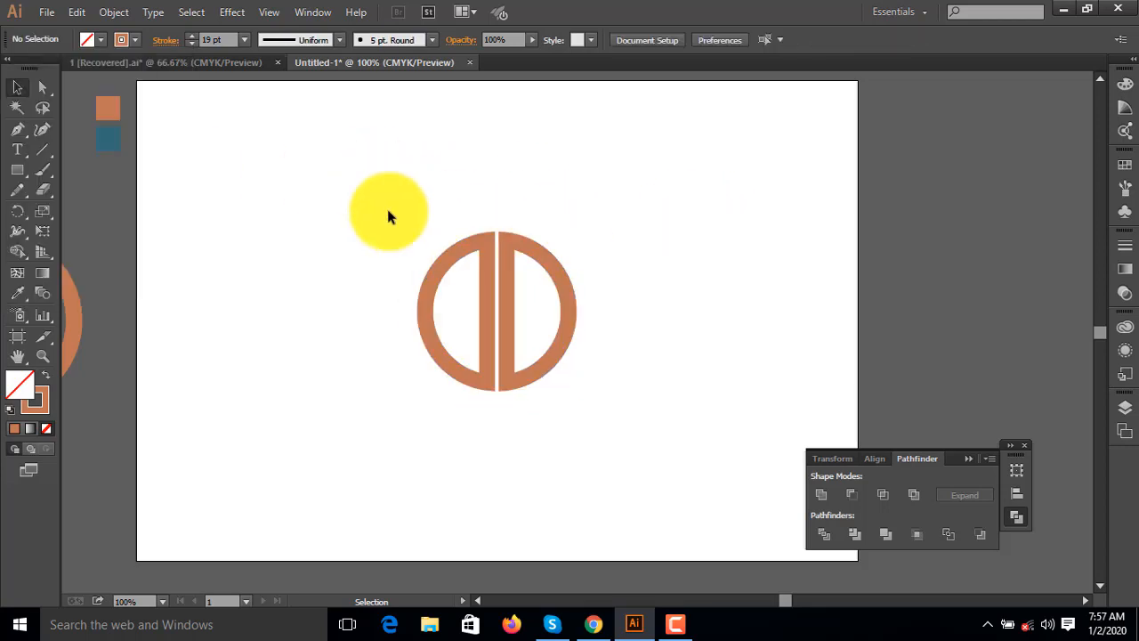
left_click_drag(350, 209, 614, 301)
left_click(391, 196)
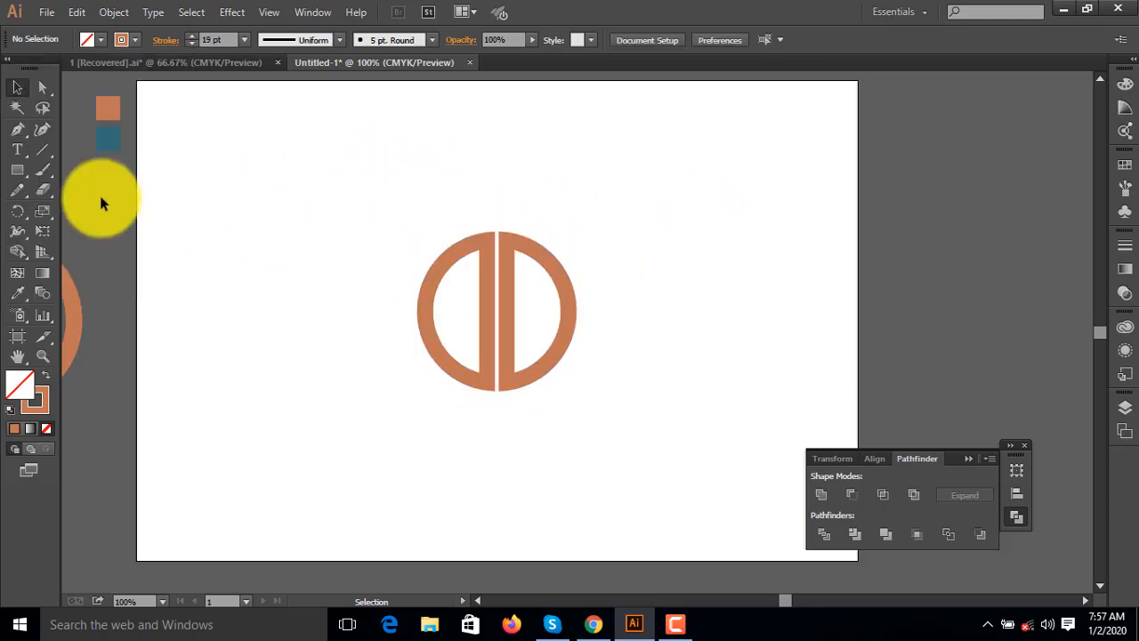
- Draw a straight horizontal line from outside the circle's left edge through its middle to the right half's vertical bar
left_click(43, 150)
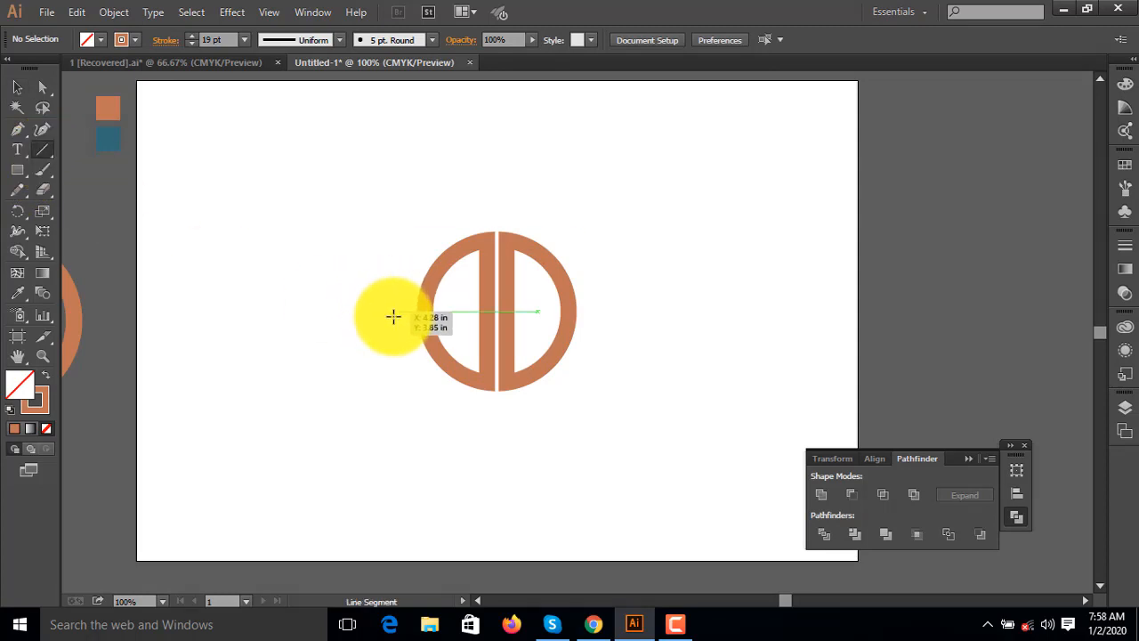
mouse_move(388, 310)
left_mouse_down()
mouse_move(561, 312)
mouse_move(514, 310)
left_mouse_up()
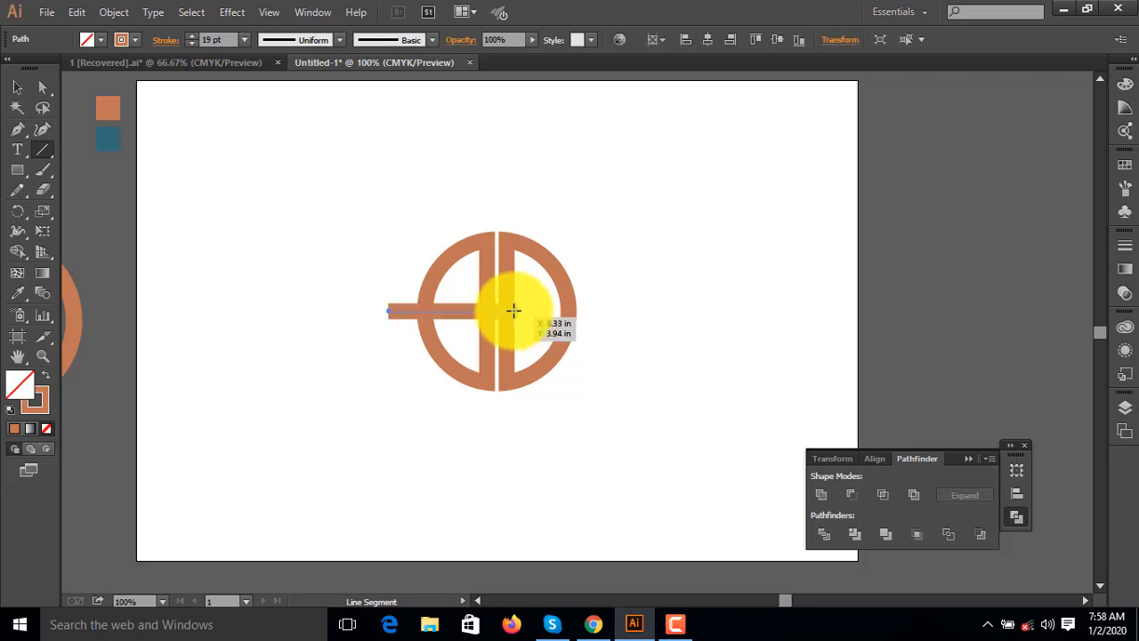
left_click(16, 87)
left_click(738, 220)
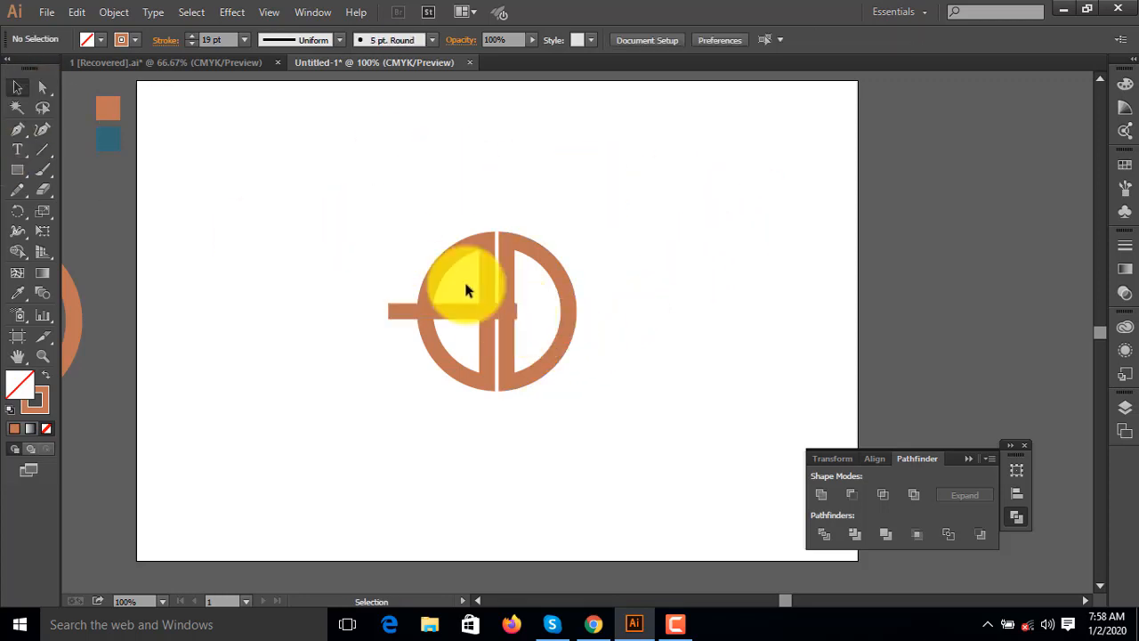
- Apply Expand Appearance to the split circle and the horizontal line together
left_click_drag(466, 290, 717, 376)
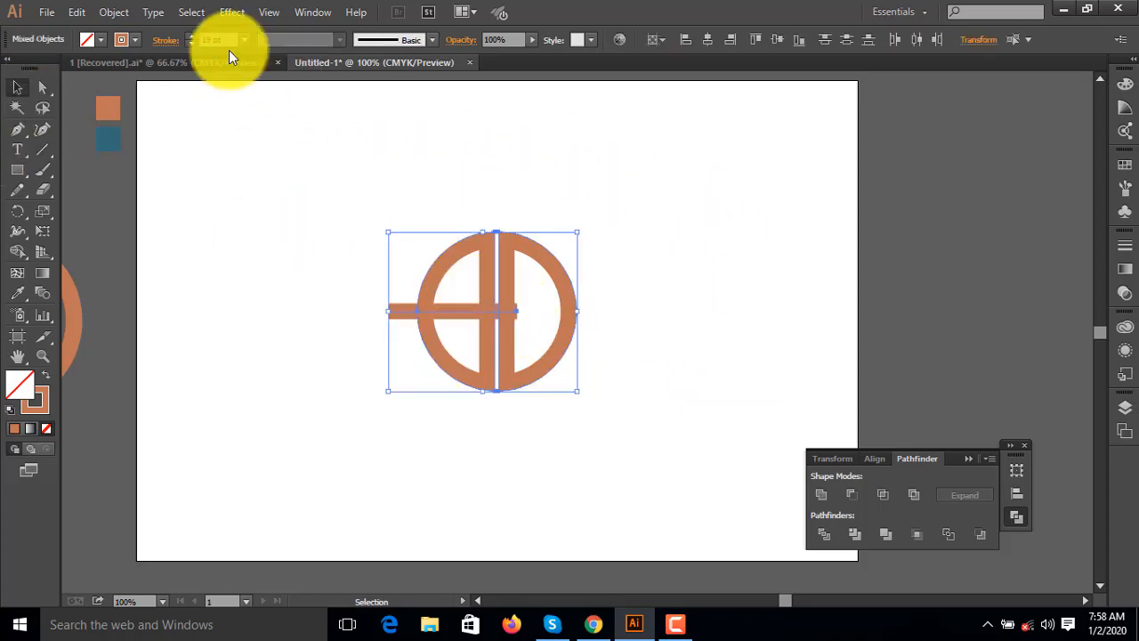
left_click(118, 13)
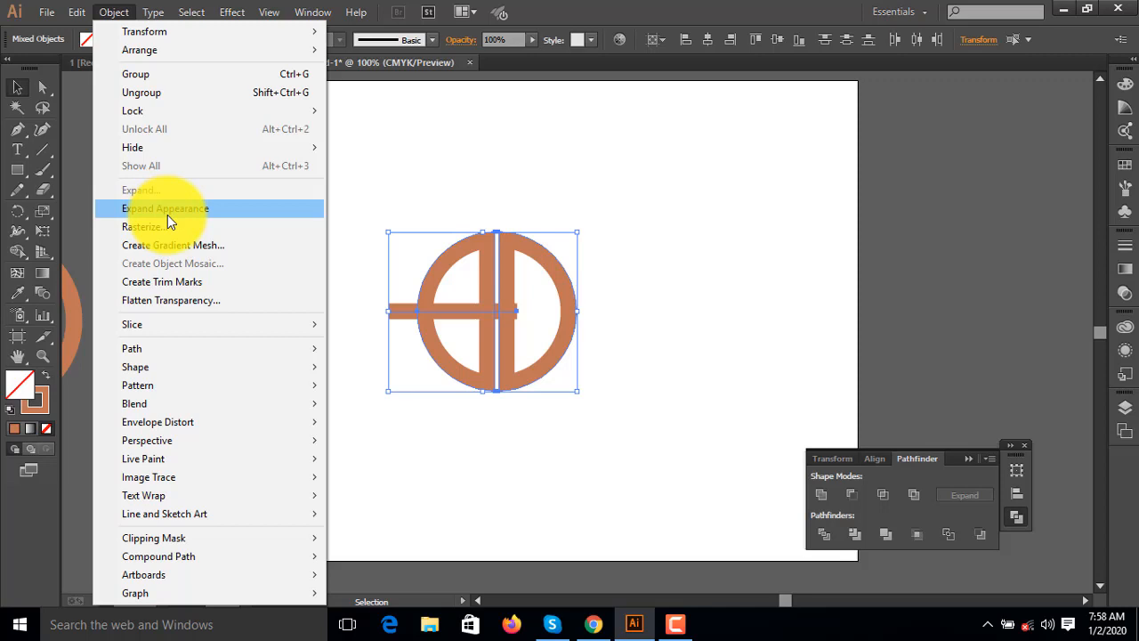
left_click(168, 214)
left_click(663, 227)
left_click(487, 258)
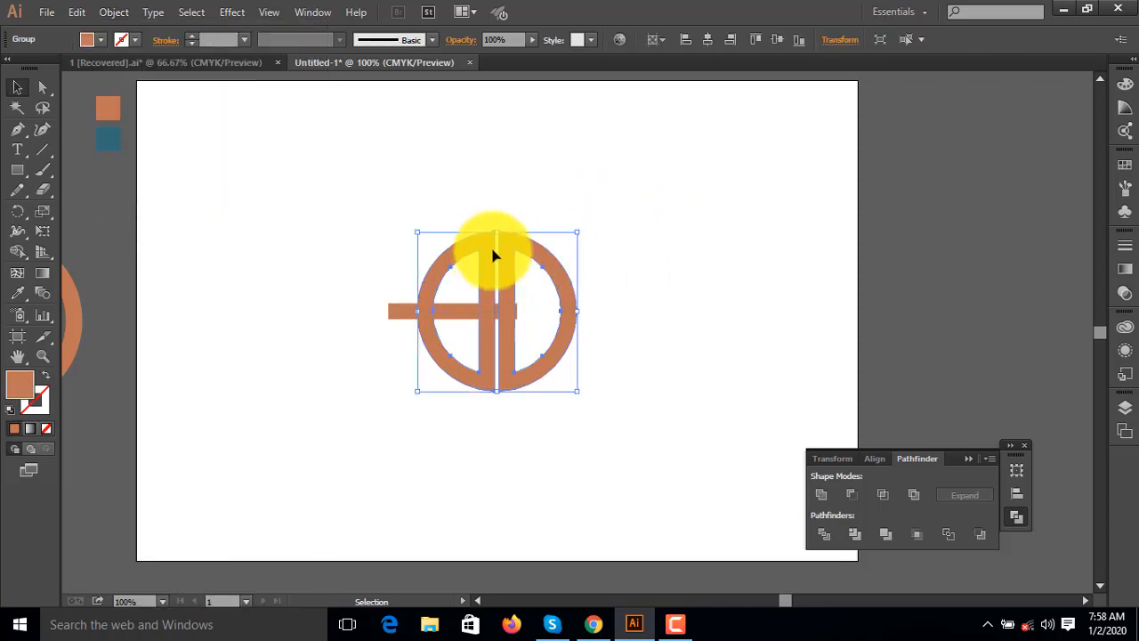
left_click(339, 204)
left_click_drag(338, 204, 548, 364)
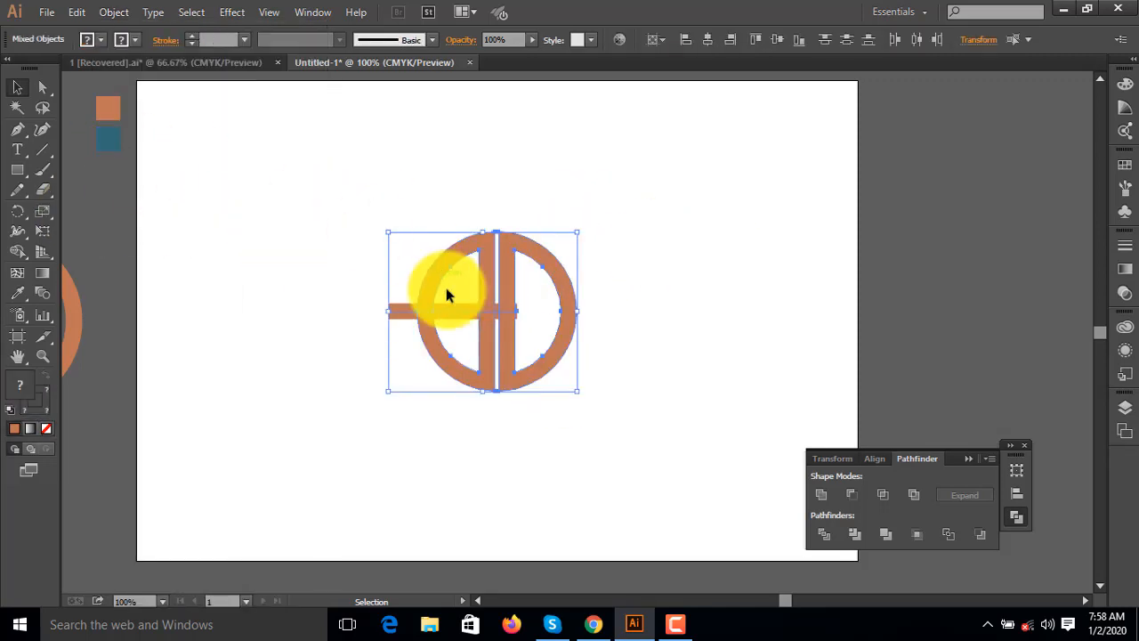
left_click(758, 256)
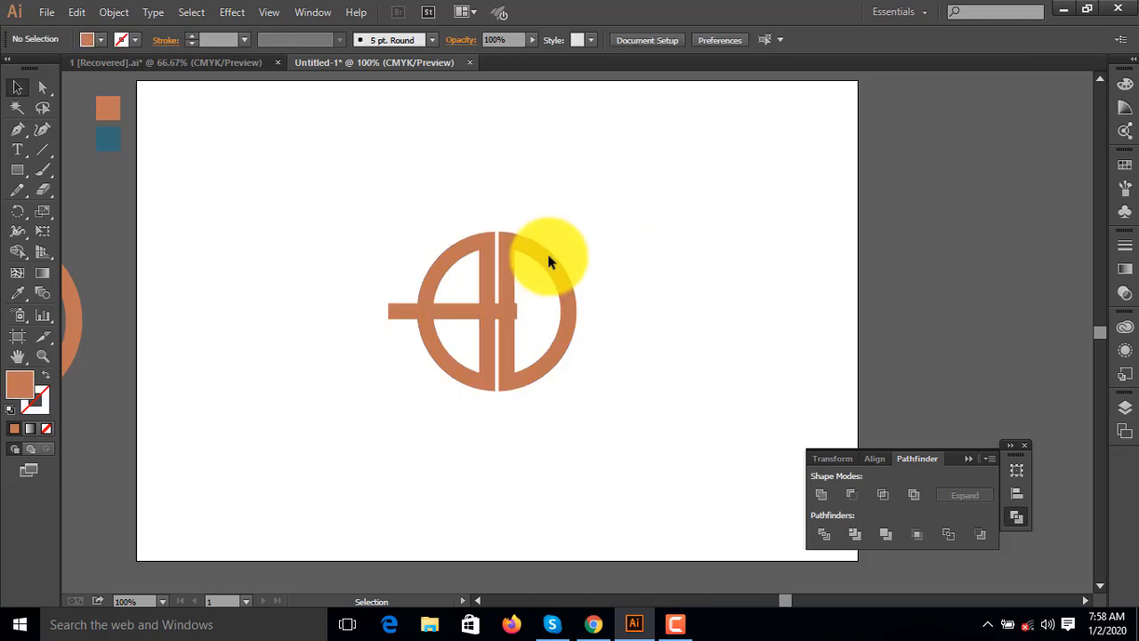
- Expand the fill and stroke of the horizontal line and the split circle, making the line a filled bar
left_click(402, 310)
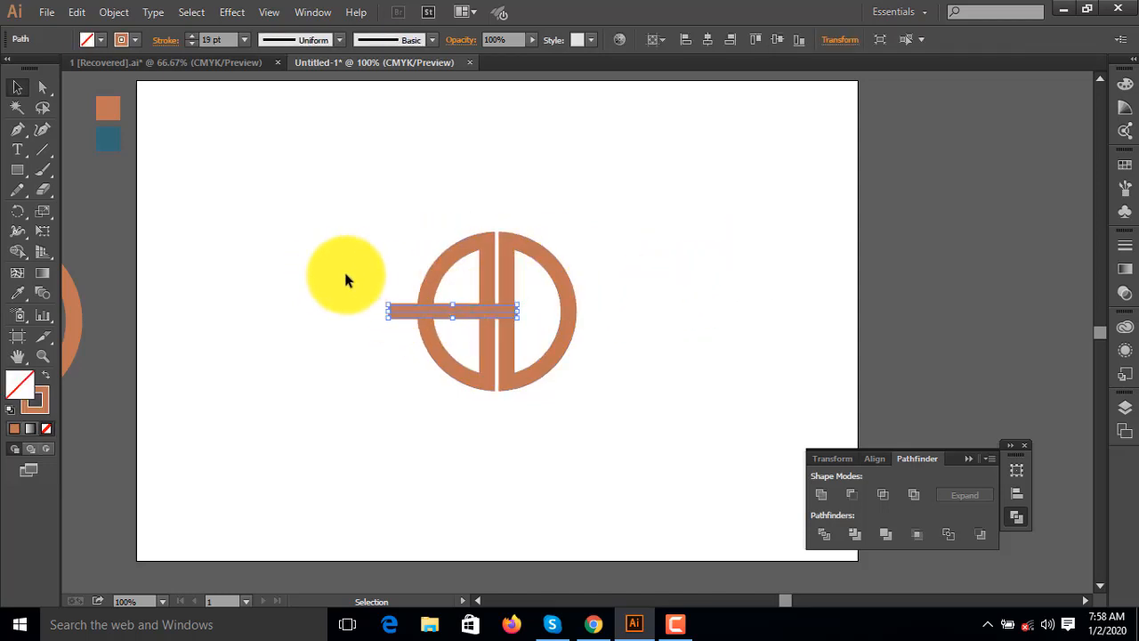
left_click(346, 274)
left_click(395, 310)
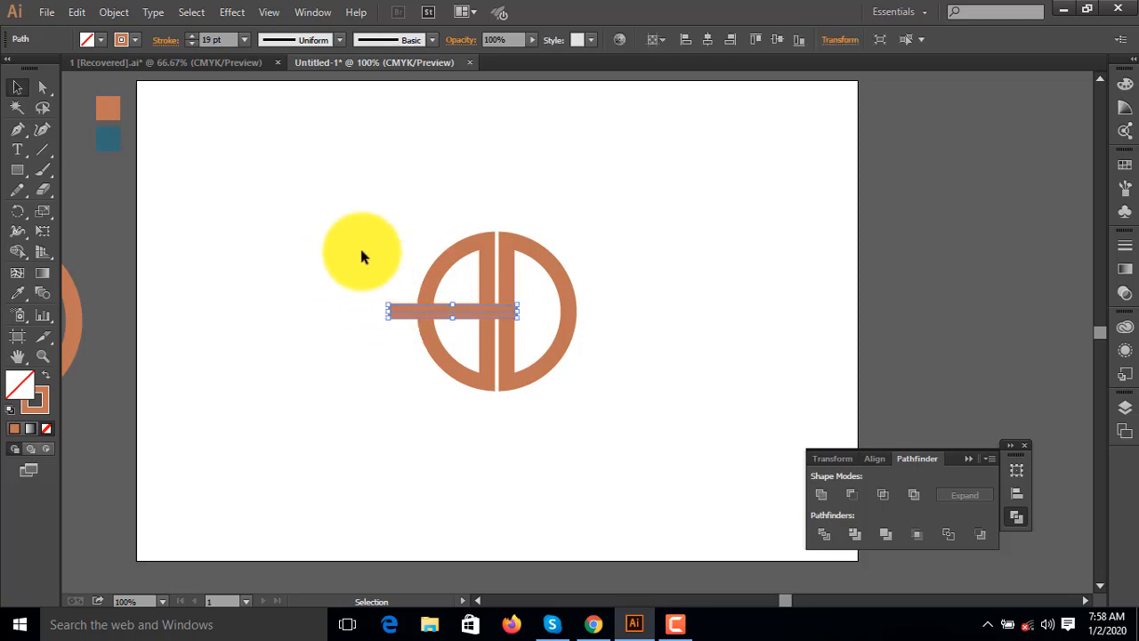
left_click(492, 246)
left_click(445, 216)
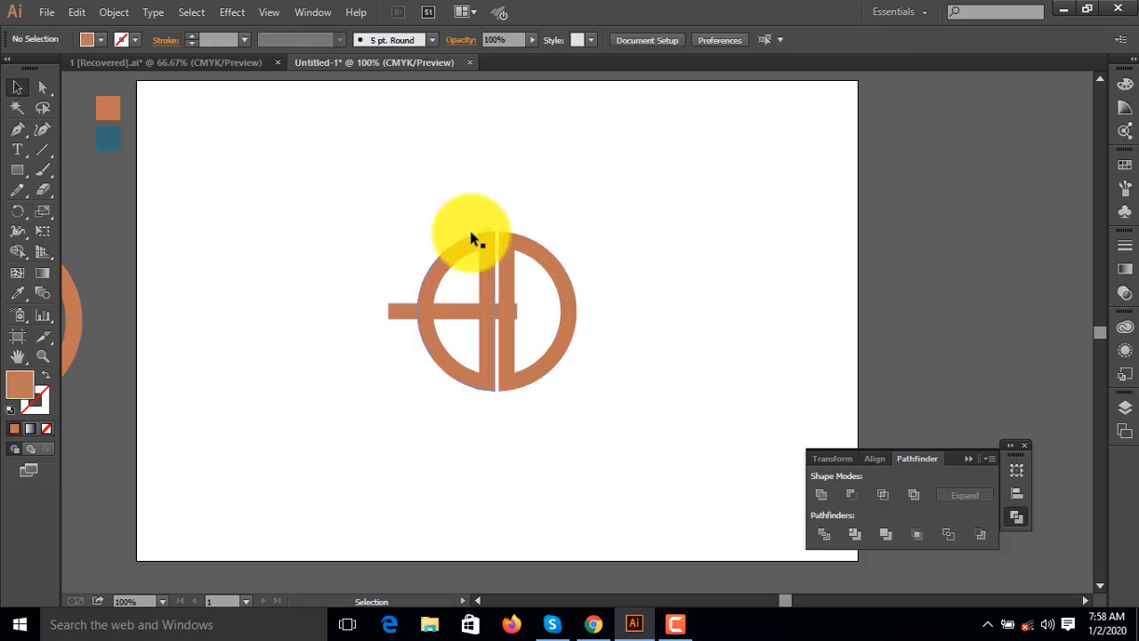
left_click(473, 238)
left_click_drag(346, 183, 476, 334)
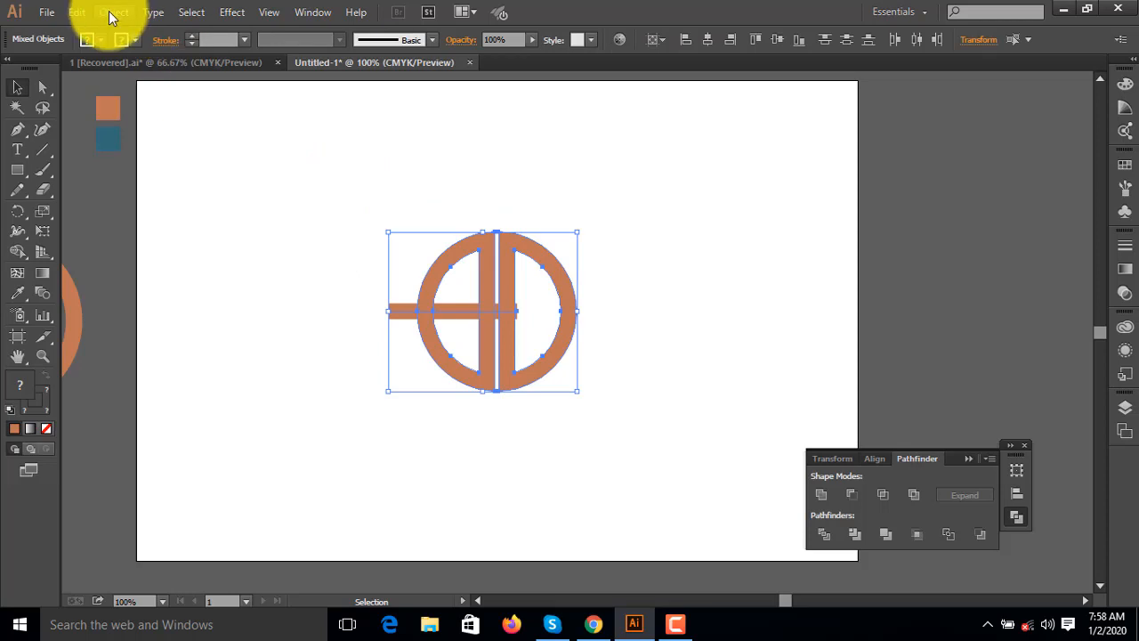
left_click(114, 12)
left_click(129, 190)
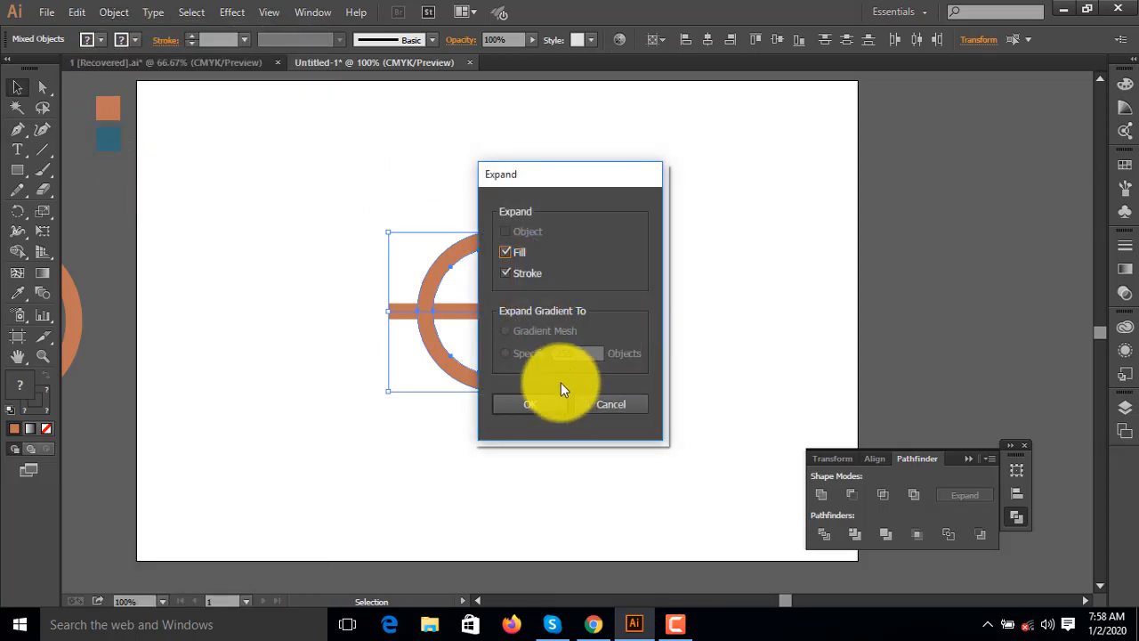
left_click(535, 402)
left_click(753, 337)
left_click_drag(389, 230, 546, 366)
left_click(712, 281)
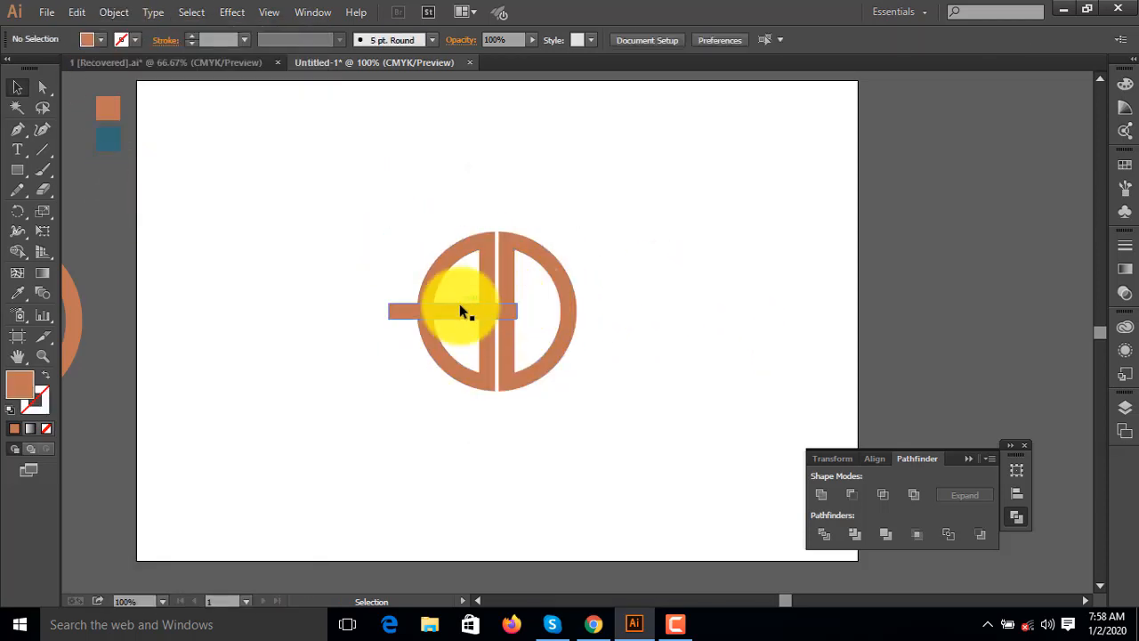
- Rotate the horizontal bar clockwise so it slopes down from outside the left arc to the right half's vertical bar
left_click(459, 308)
left_click_drag(526, 296, 529, 329)
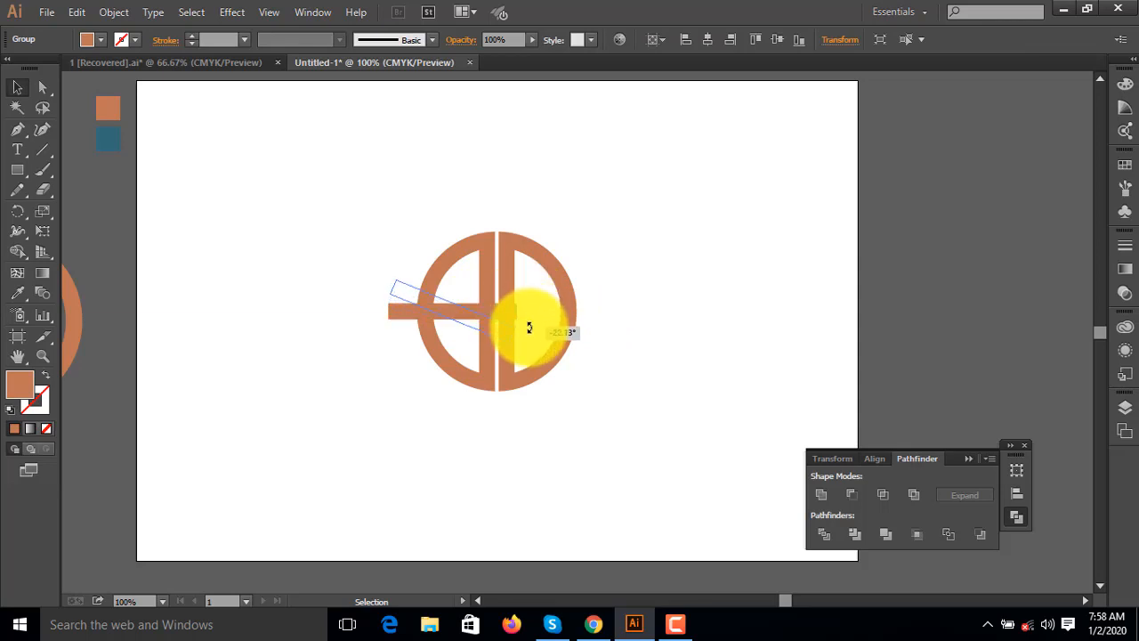
left_click_drag(528, 329, 528, 332)
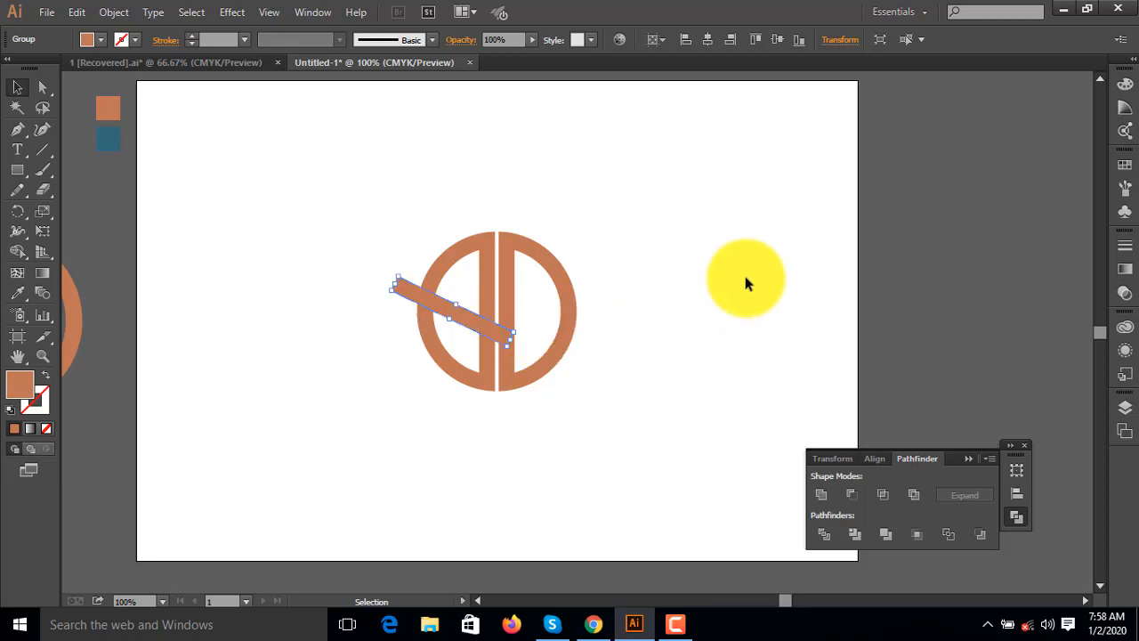
left_click(743, 271)
- Nudge the slanted bar slightly upward across the left half of the circle
left_click(466, 313)
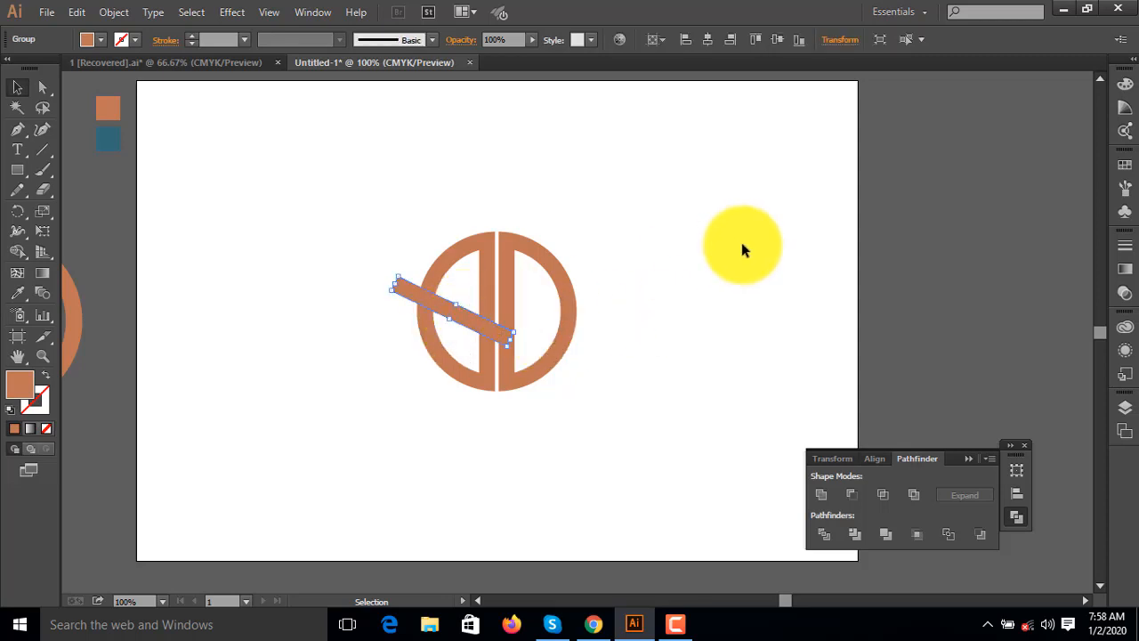
left_click(700, 263)
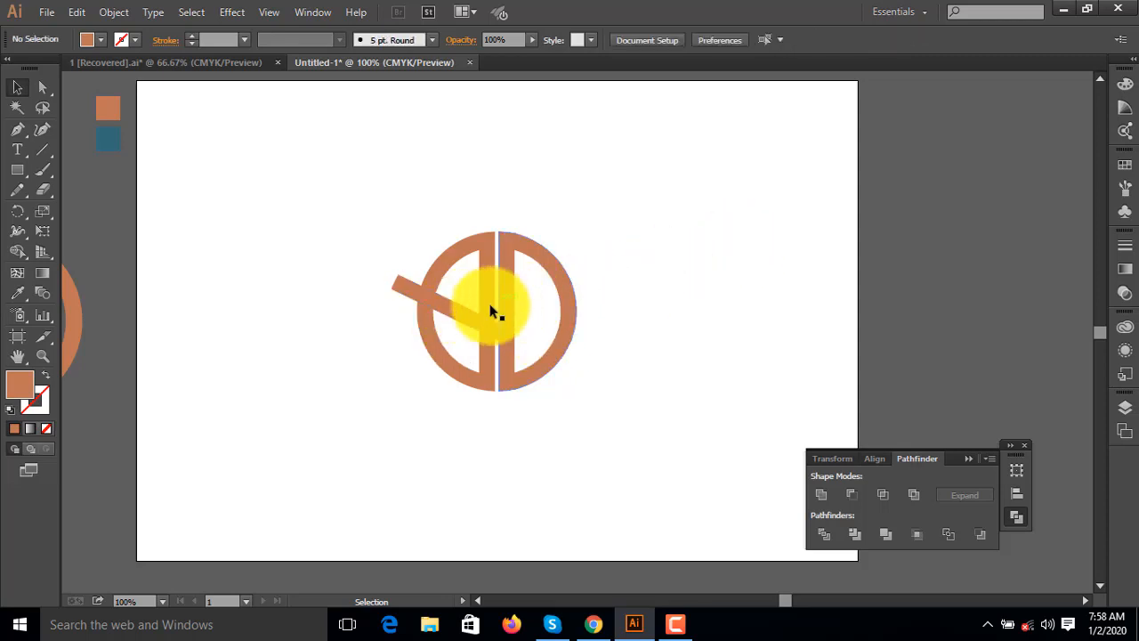
left_click(475, 318)
left_click(707, 279)
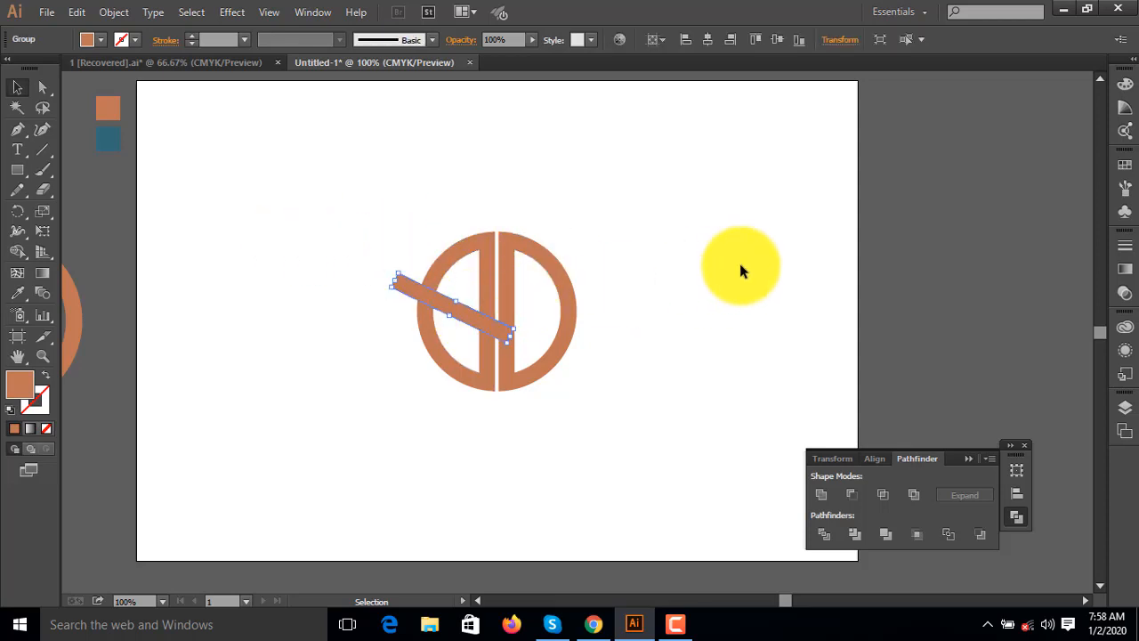
left_click(297, 234)
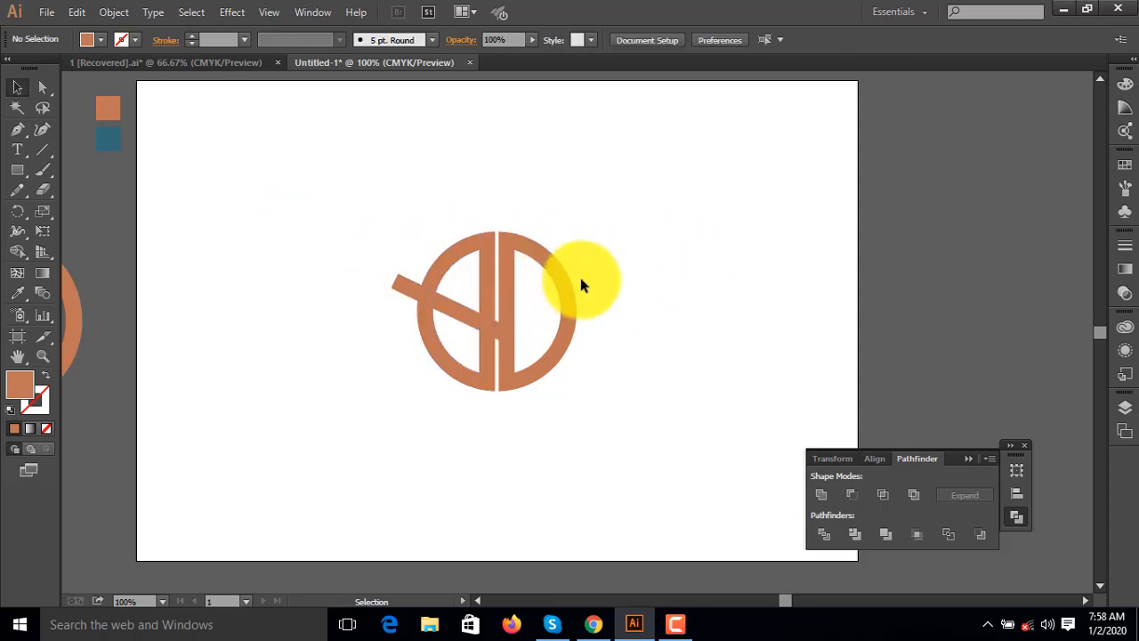
left_click_drag(176, 211, 516, 316)
left_click(293, 227)
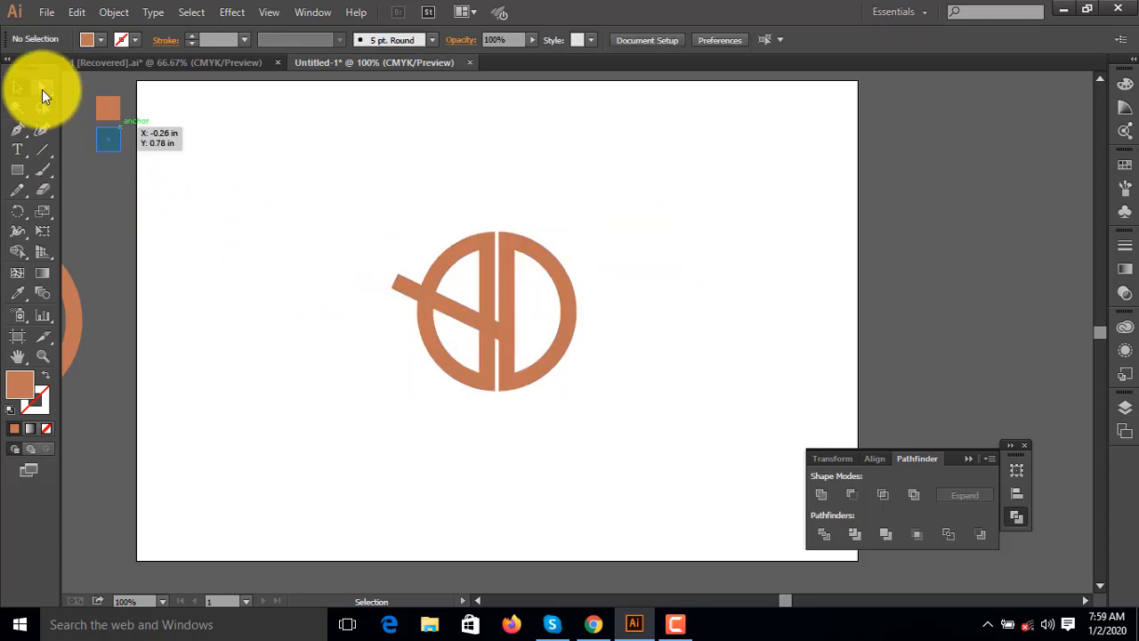
- Ungroup the split circle so its two halves are separate objects
left_click(534, 239)
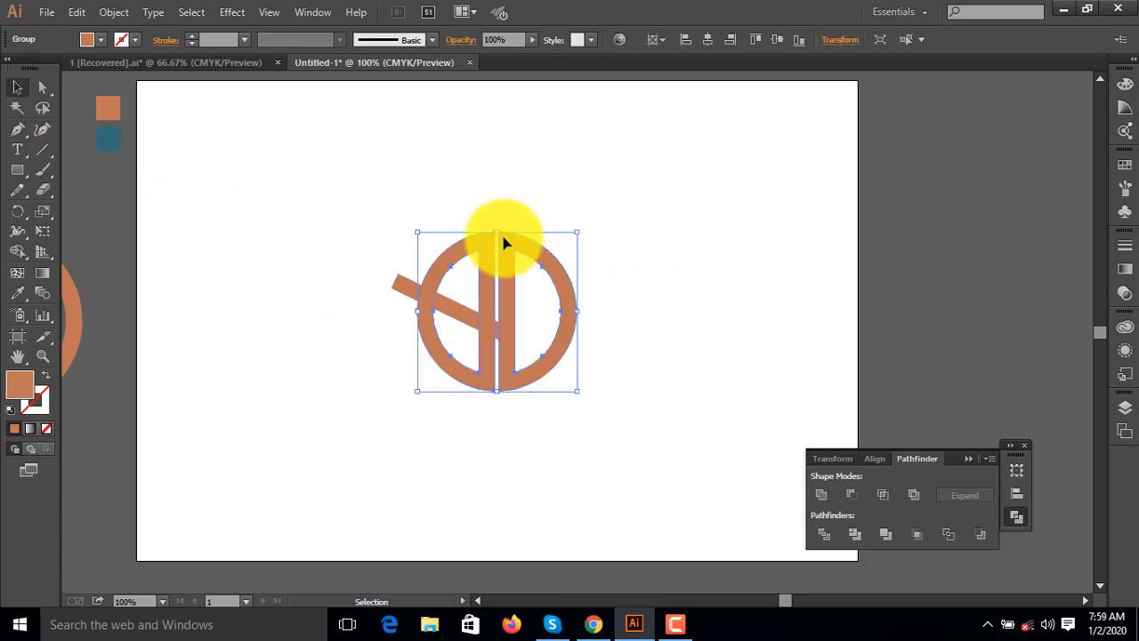
right_click(523, 239)
left_click(565, 336)
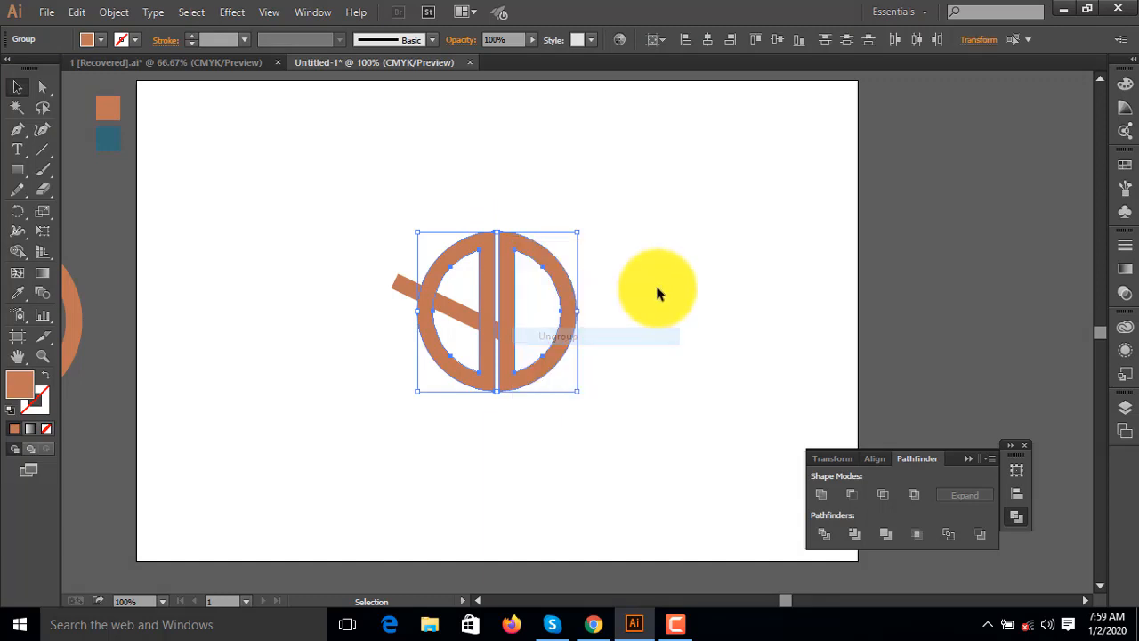
left_click(655, 284)
- Trim both ends of the slanted bar that stick out of the left half with the Shape Builder tool
left_click_drag(306, 213, 386, 330)
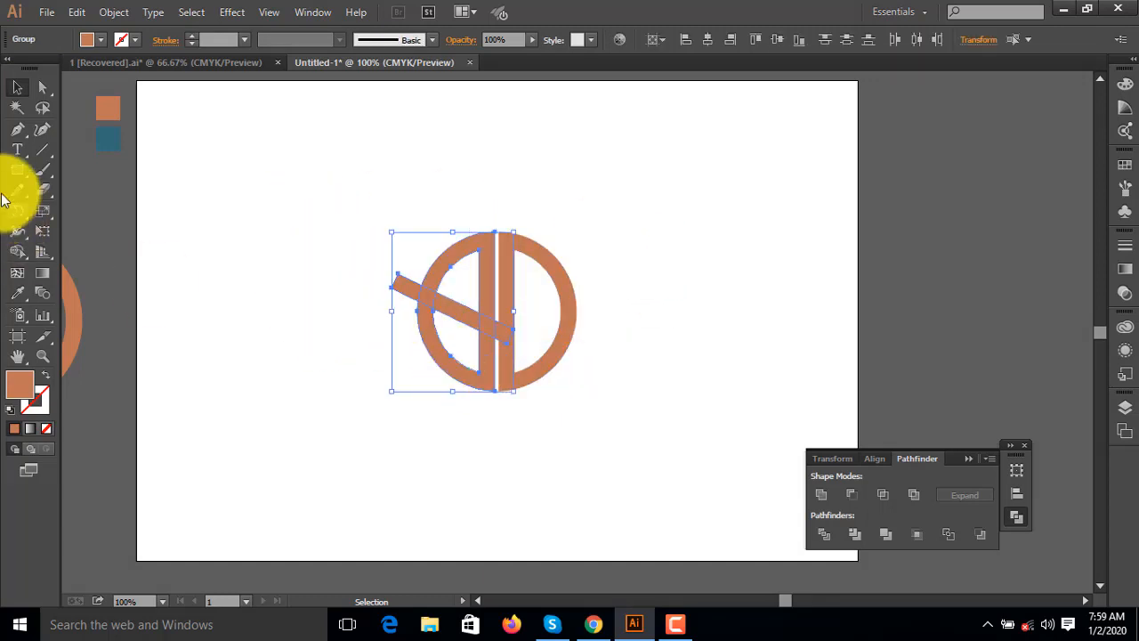
left_click(18, 252)
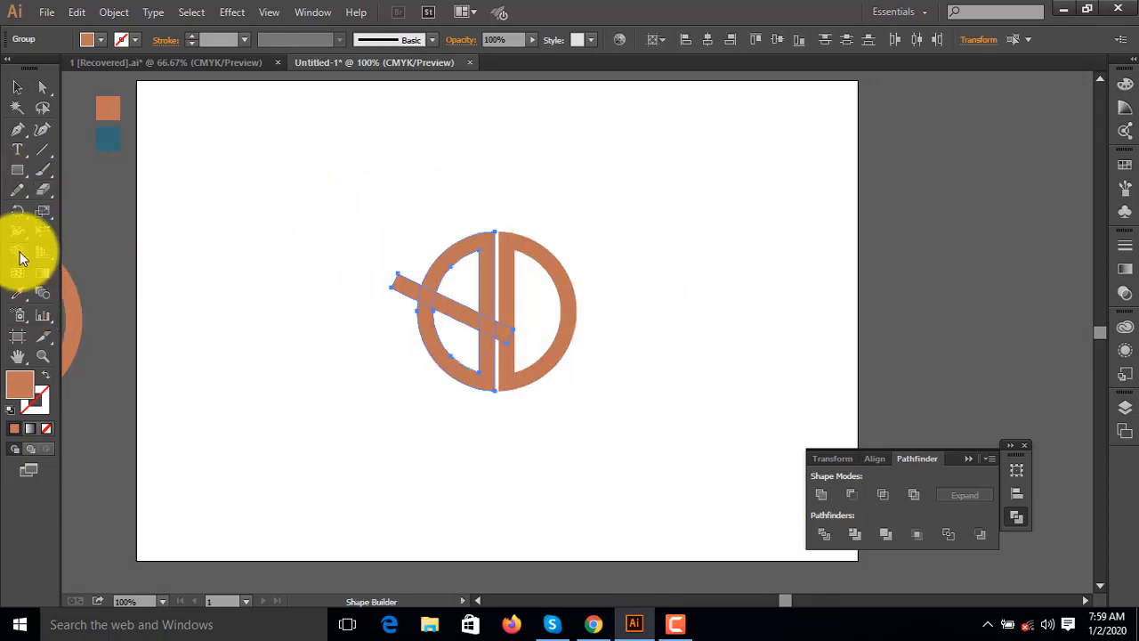
left_click(508, 333, "alt")
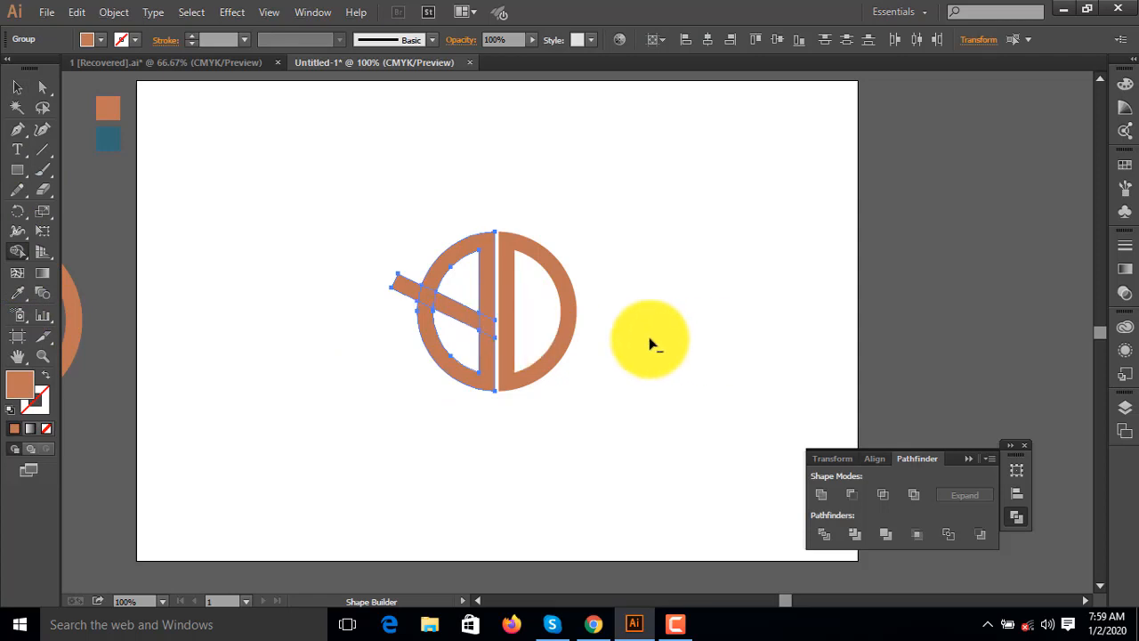
left_click(404, 288, "alt")
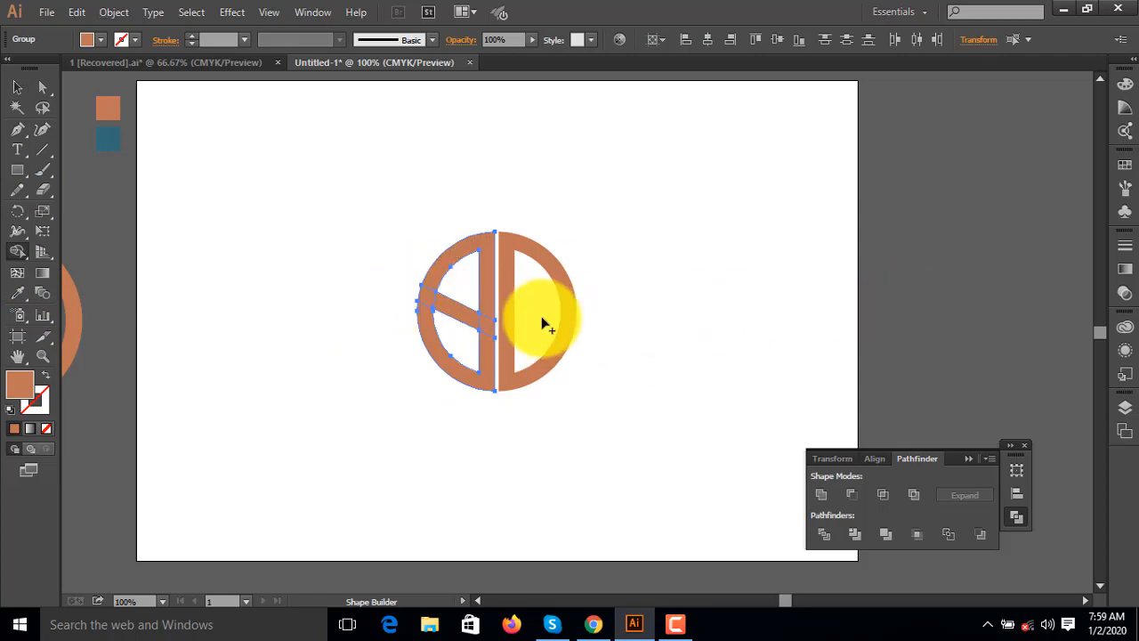
left_click(485, 319)
- Offset the slanted bar's two end sections, crossing the outer arc and the vertical bar, by 0.1389 in with miter joins
left_click(38, 86)
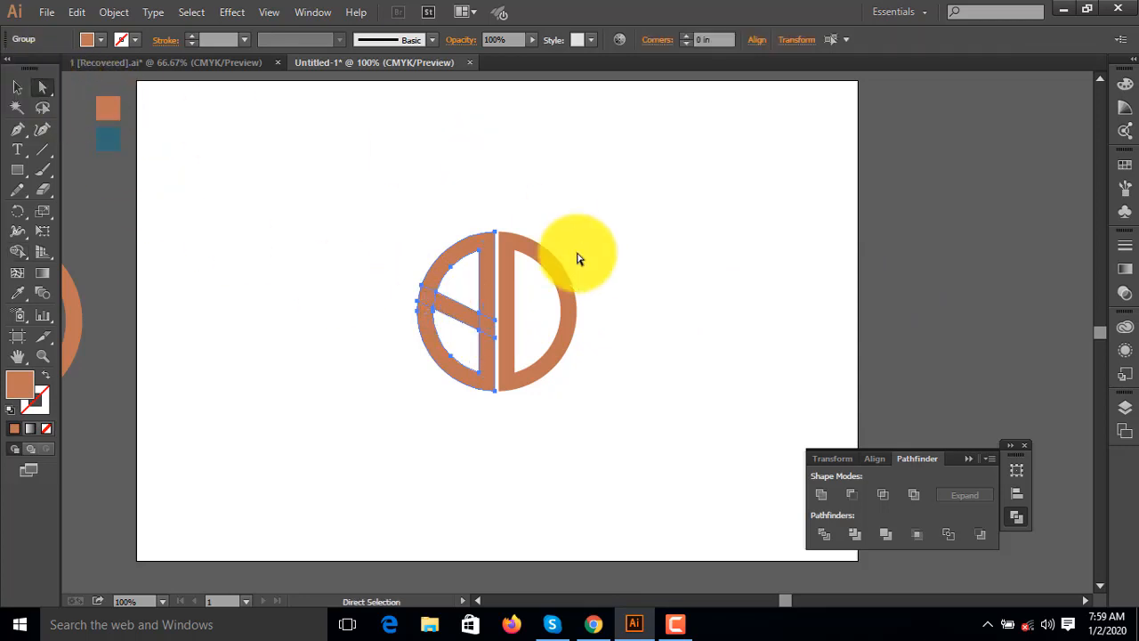
left_click(579, 254)
left_click(427, 298)
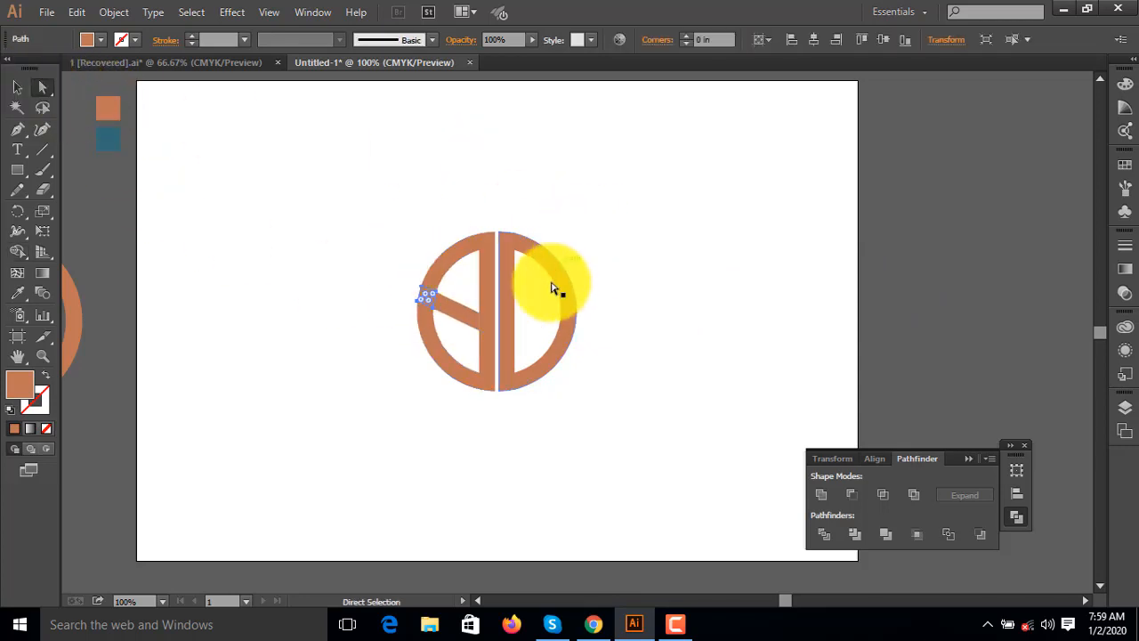
left_click(485, 325, "shift")
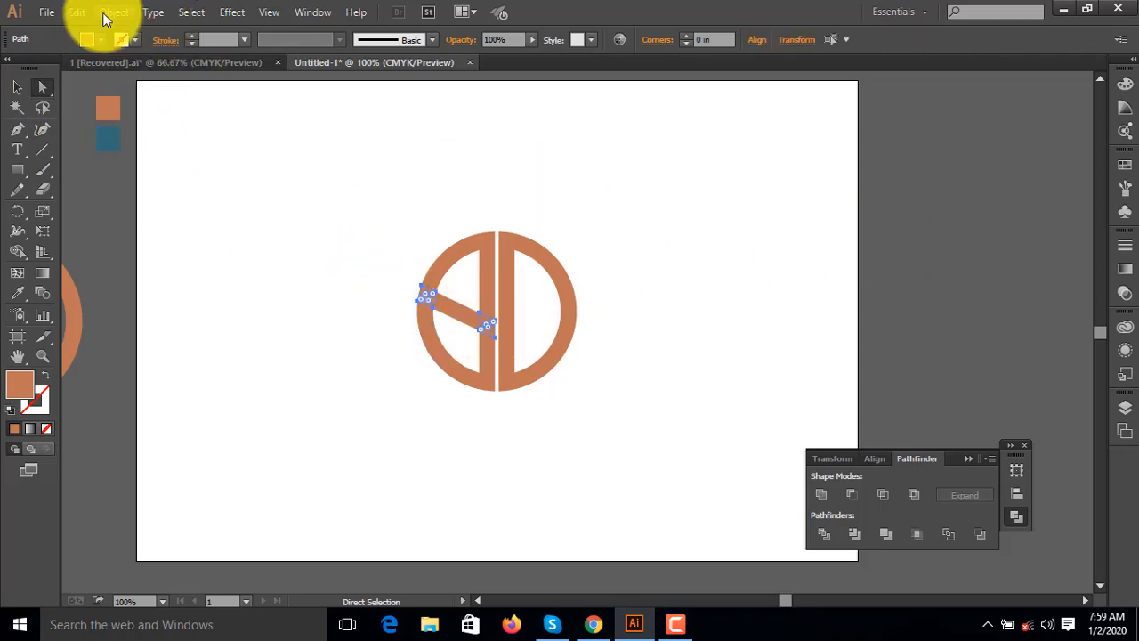
left_click(112, 12)
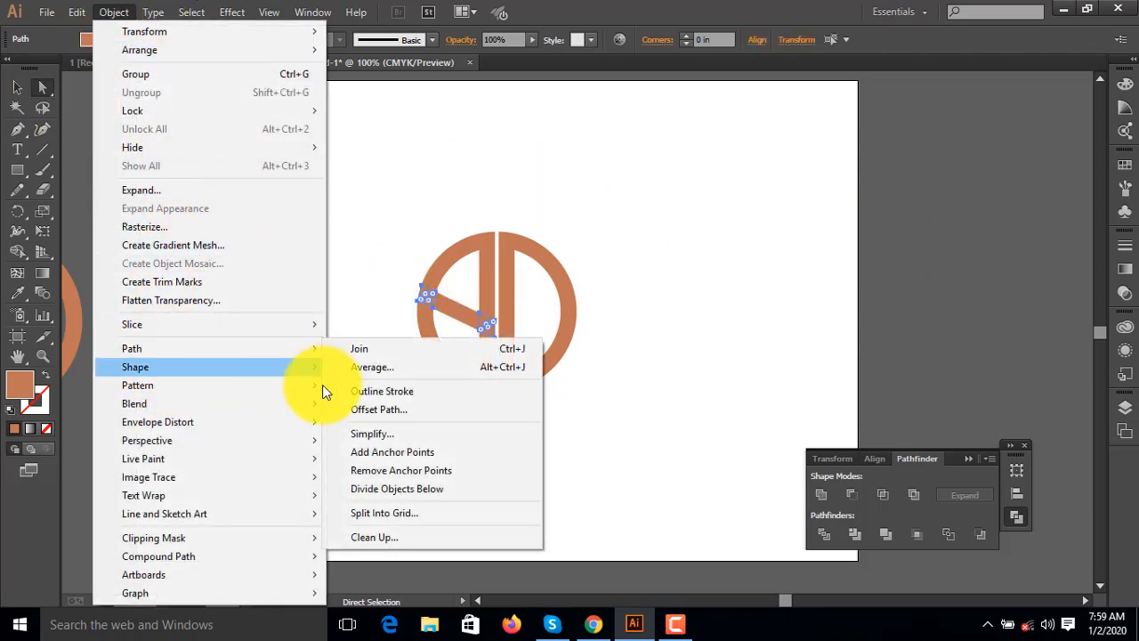
left_click(381, 406)
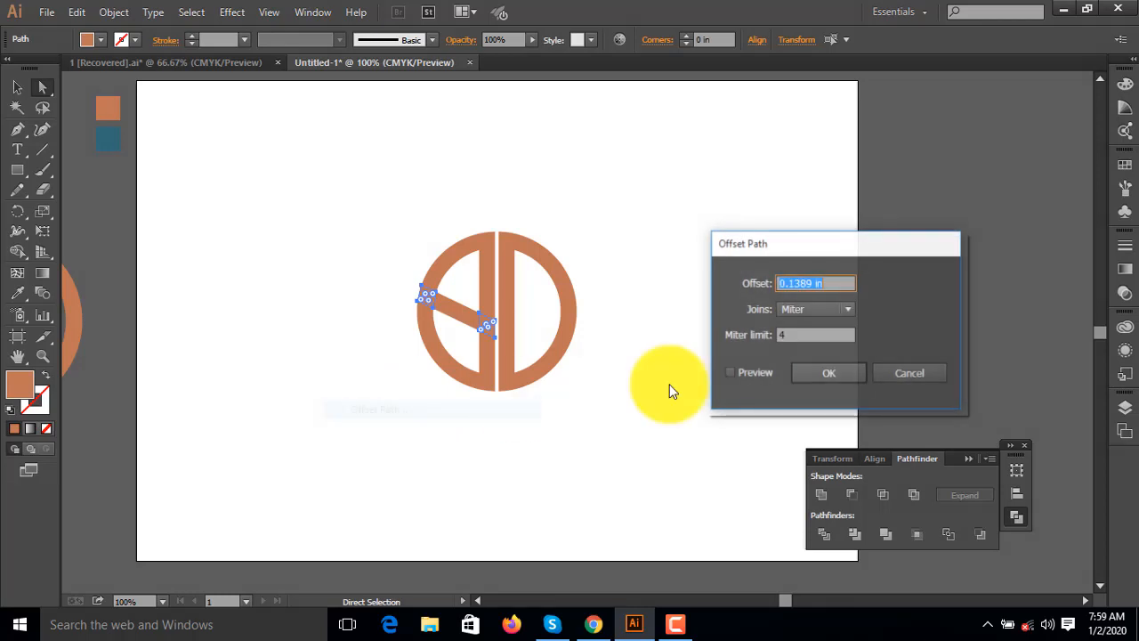
left_click(734, 373)
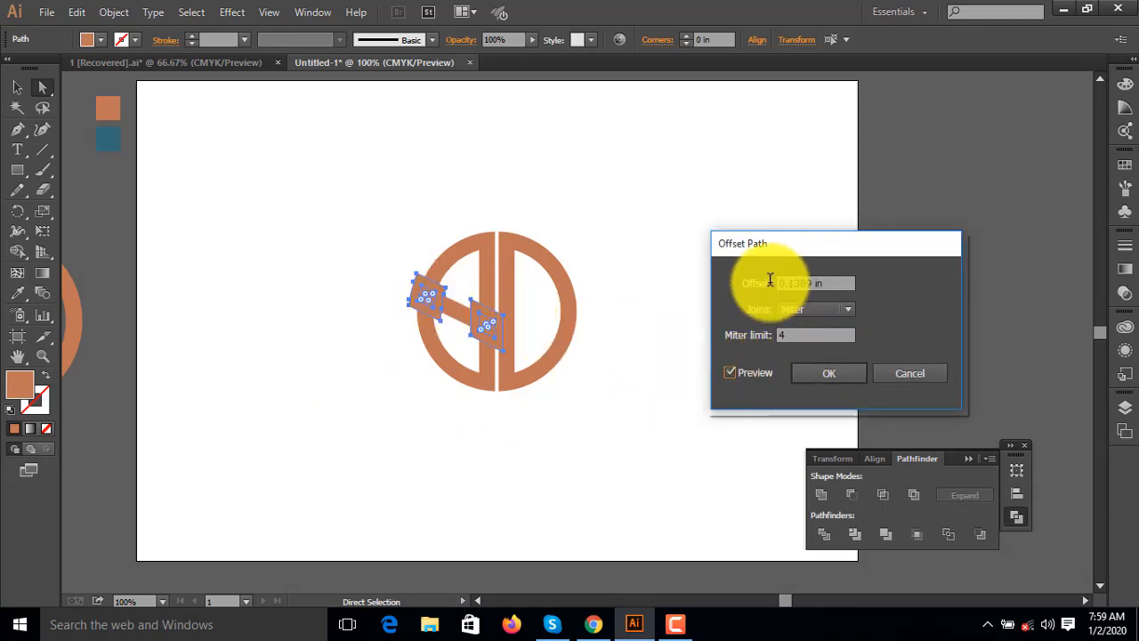
left_click(815, 374)
left_click(17, 89)
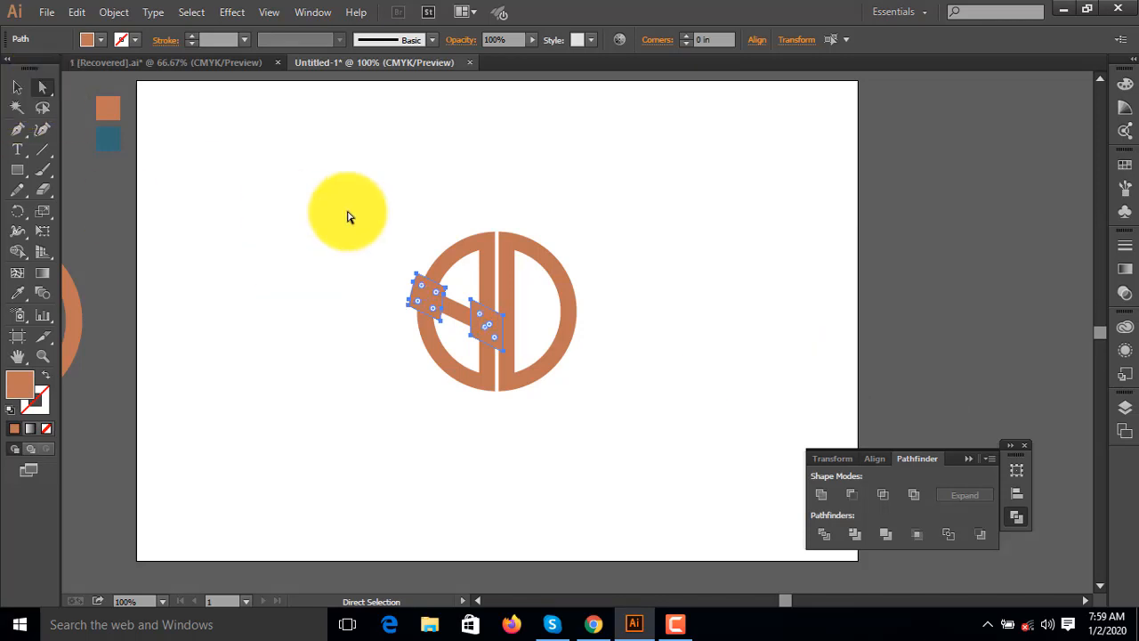
left_click(348, 216)
- Raise the lower edge of the offset piece at the vertical bar and subtract the piece from the left half with Minus Front
key("ctrl+plus")
key("ctrl+plus")
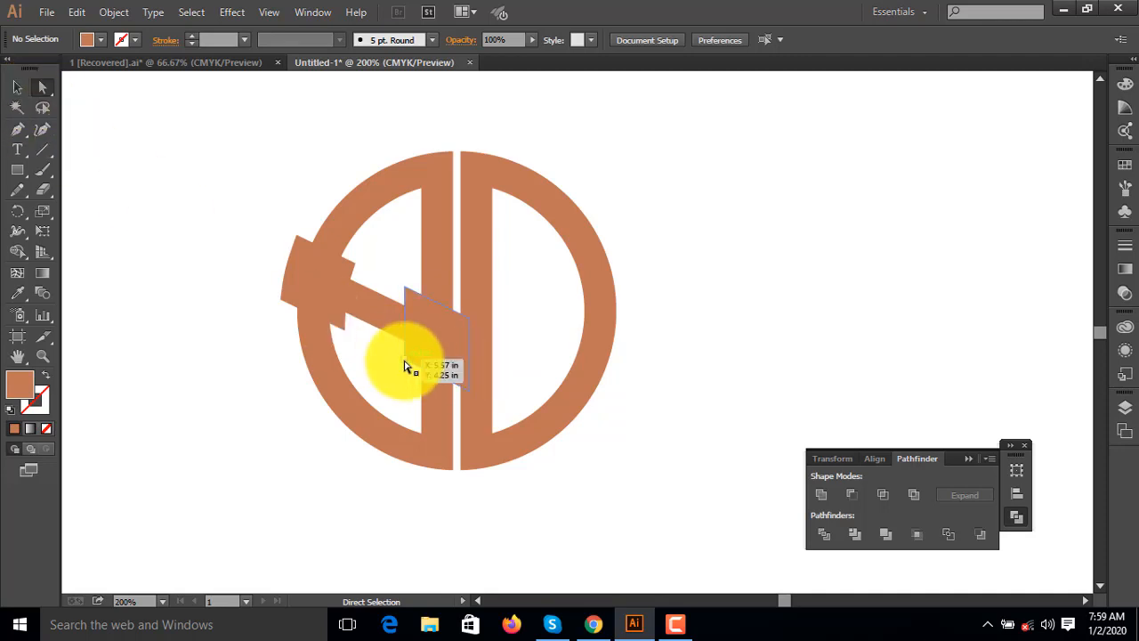
left_click(432, 364)
left_click(472, 392, "shift")
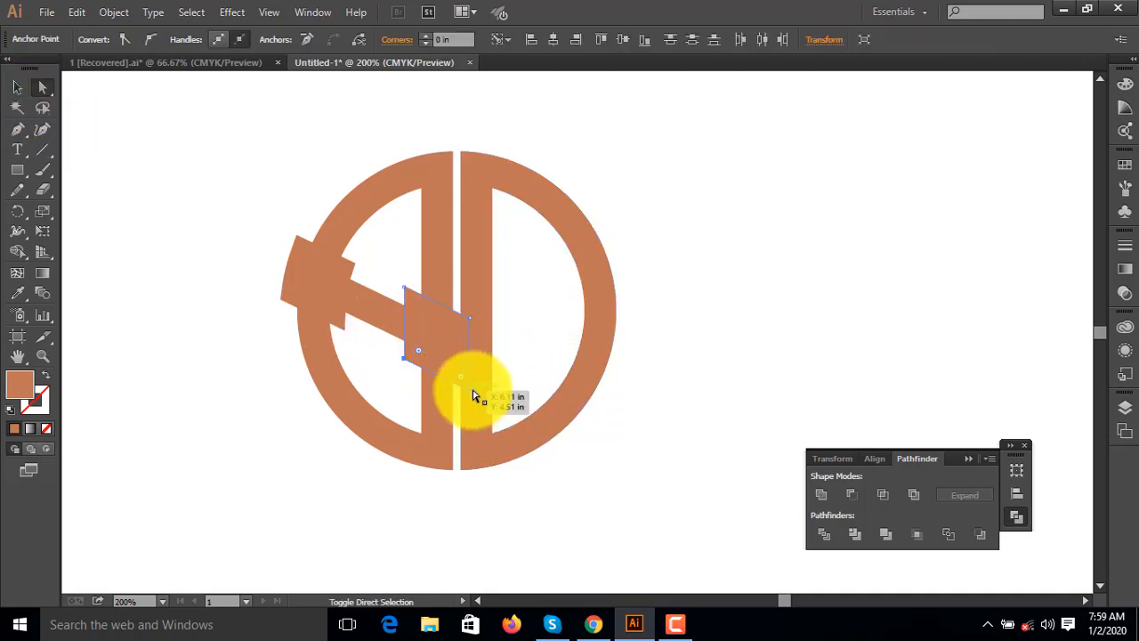
left_click_drag(471, 394, 472, 364)
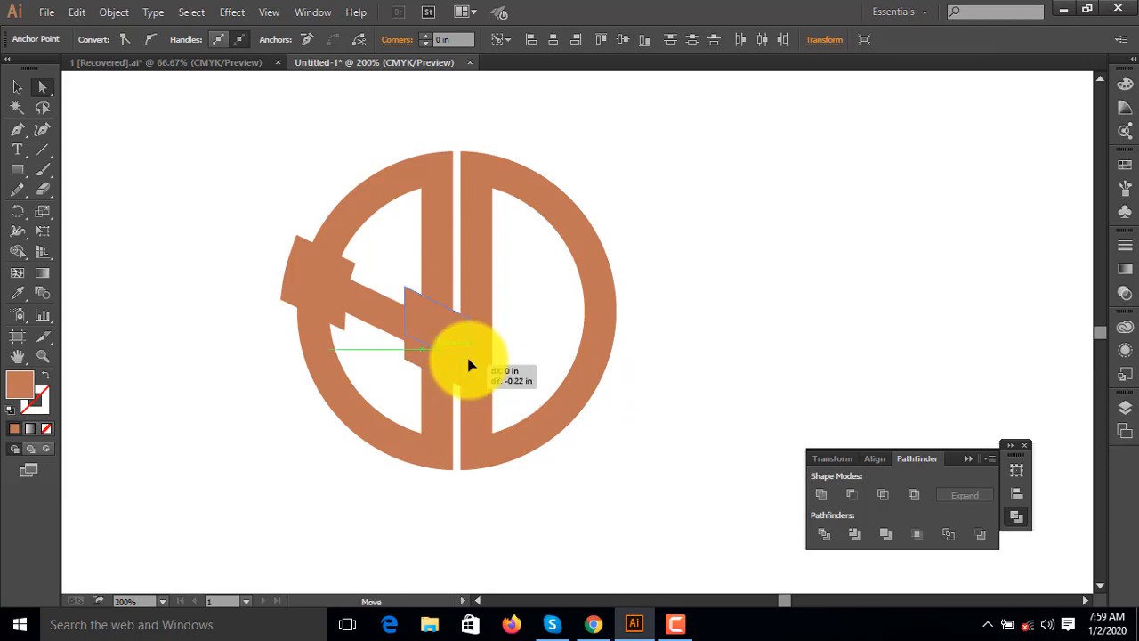
left_click(445, 267)
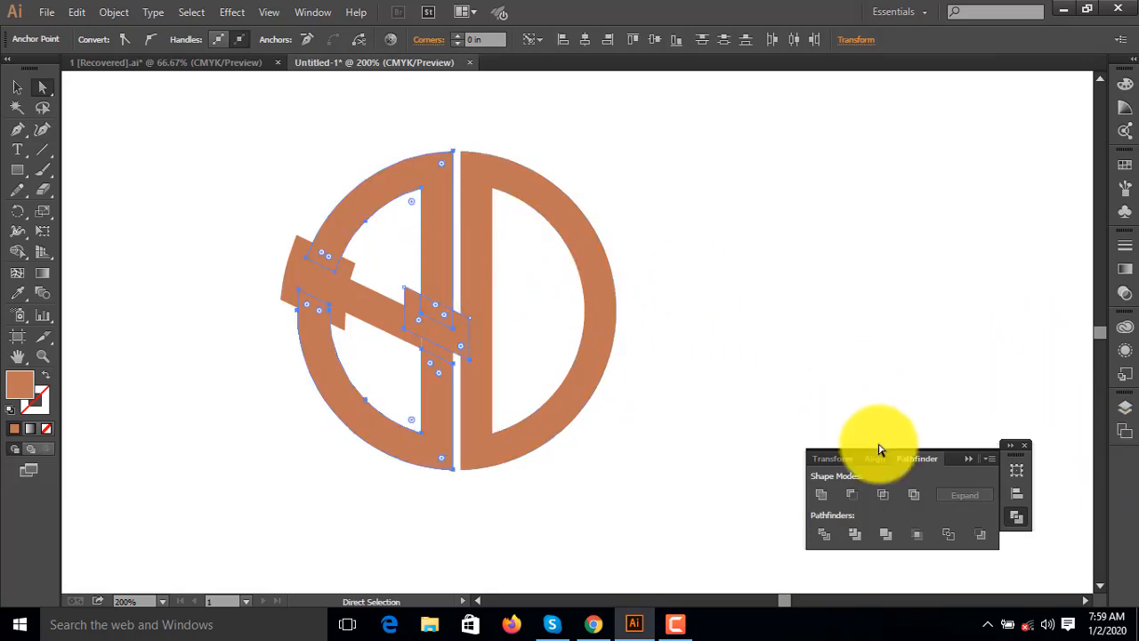
left_click(852, 492)
- Lower the upper edge of the offset piece at the outer arc and subtract the piece from the lower arc section
left_click_drag(274, 293, 297, 238)
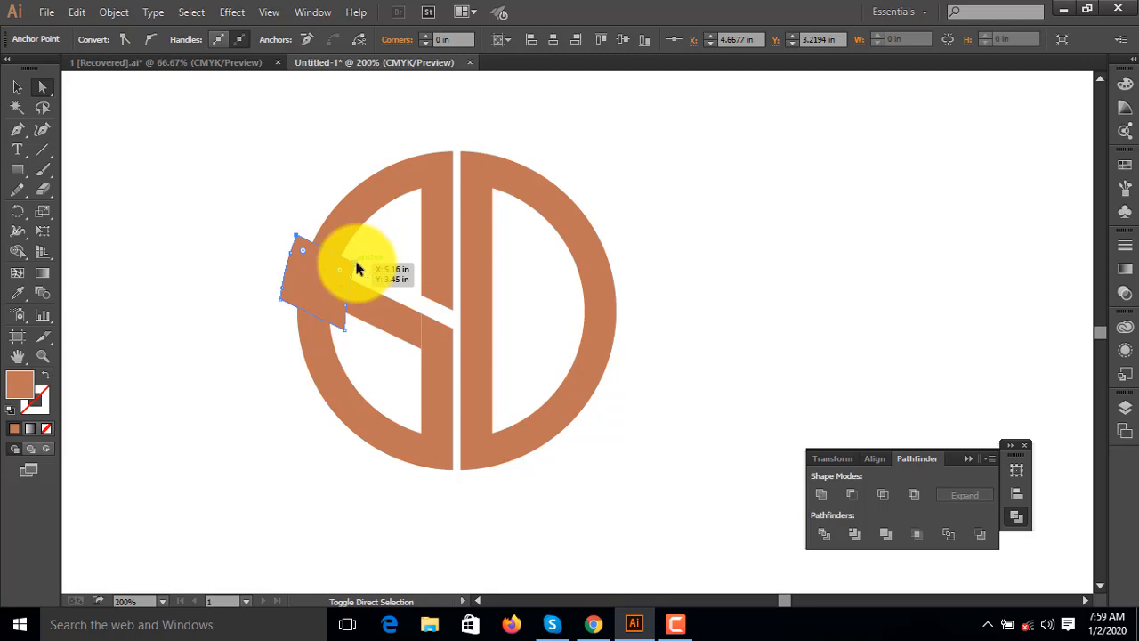
left_click_drag(356, 269, 346, 298)
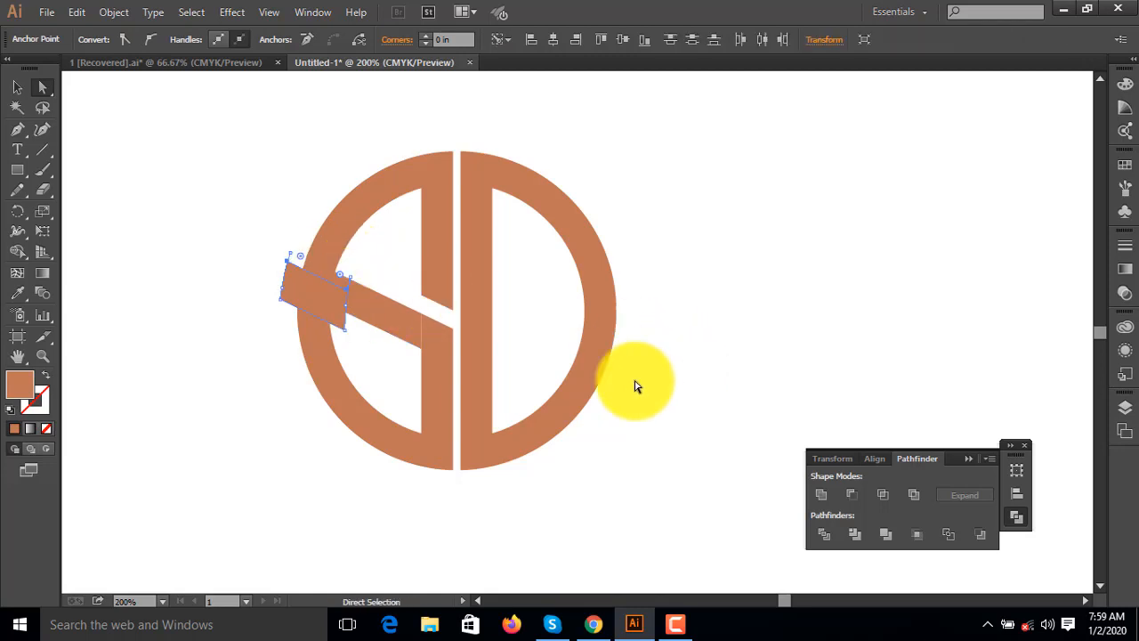
left_click(382, 389, "shift")
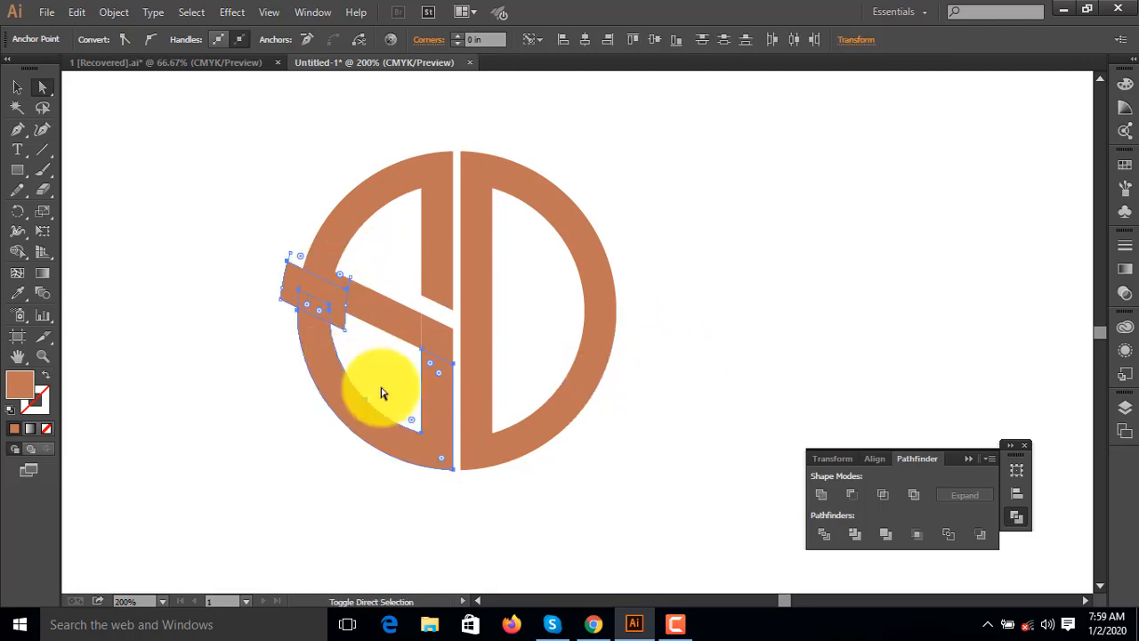
left_click(848, 495)
left_click(852, 338)
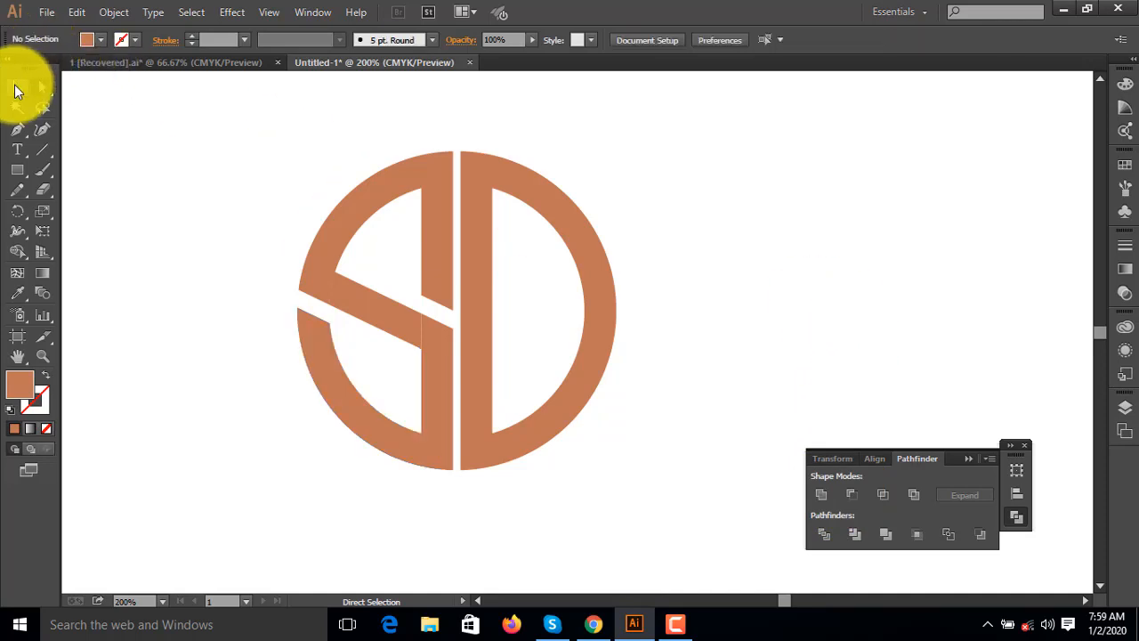
- Unite the pieces of the circle's left half with the Pathfinder
left_click_drag(236, 148, 441, 470)
left_click(821, 495)
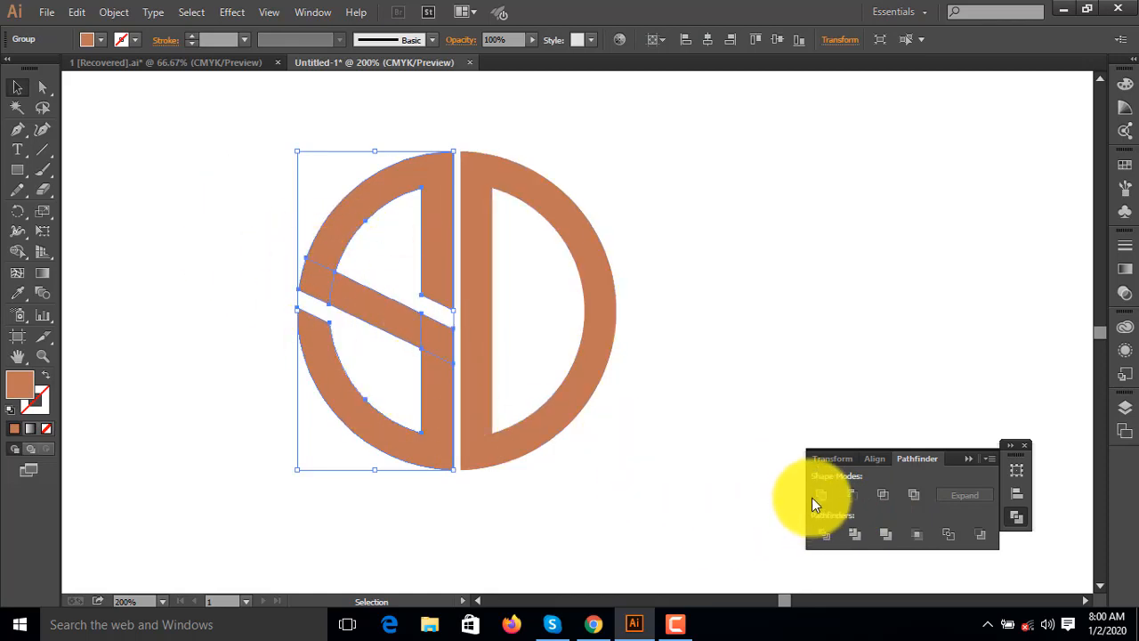
left_click(903, 333)
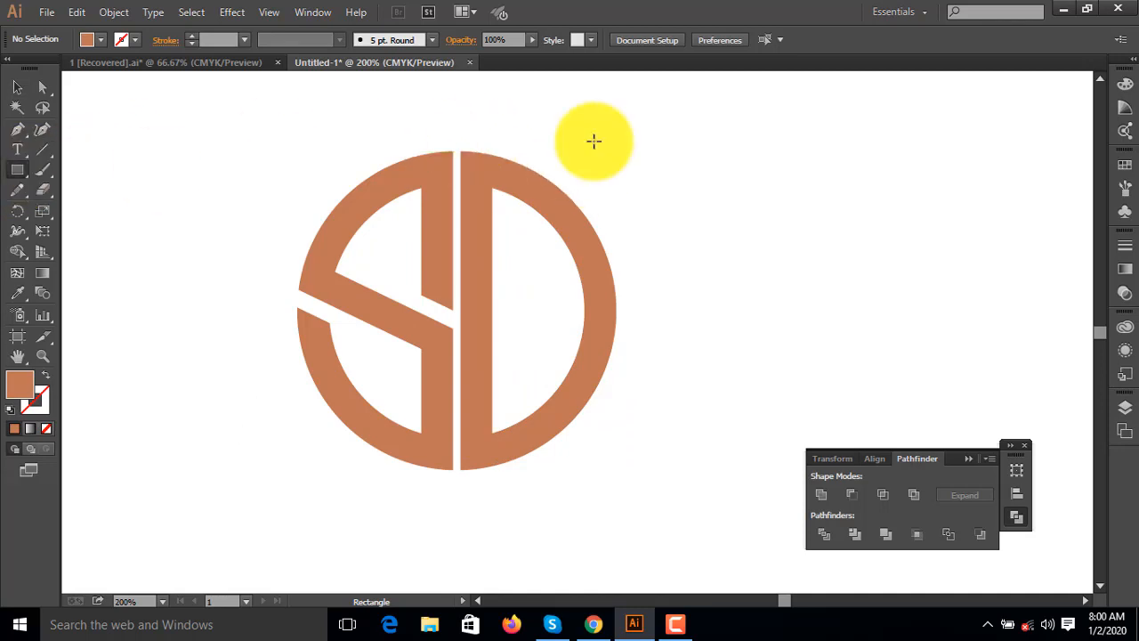
- Draw a rectangle covering the opening of the circle's right half and select it together with the whole logo
left_click_drag(475, 129, 656, 449)
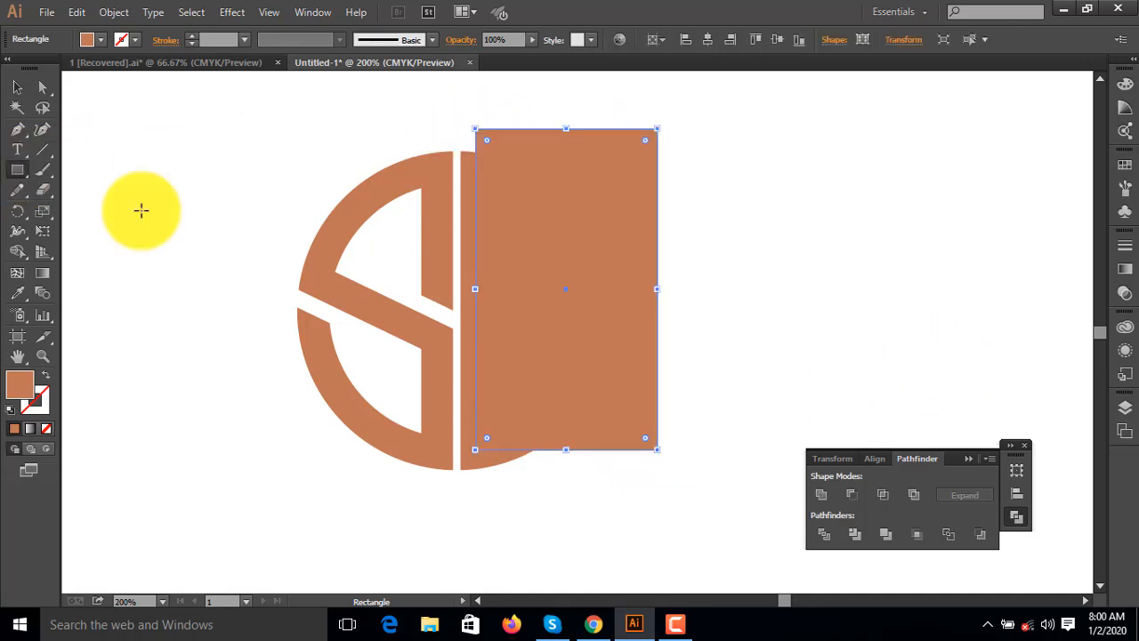
left_click(16, 88)
left_click(826, 337)
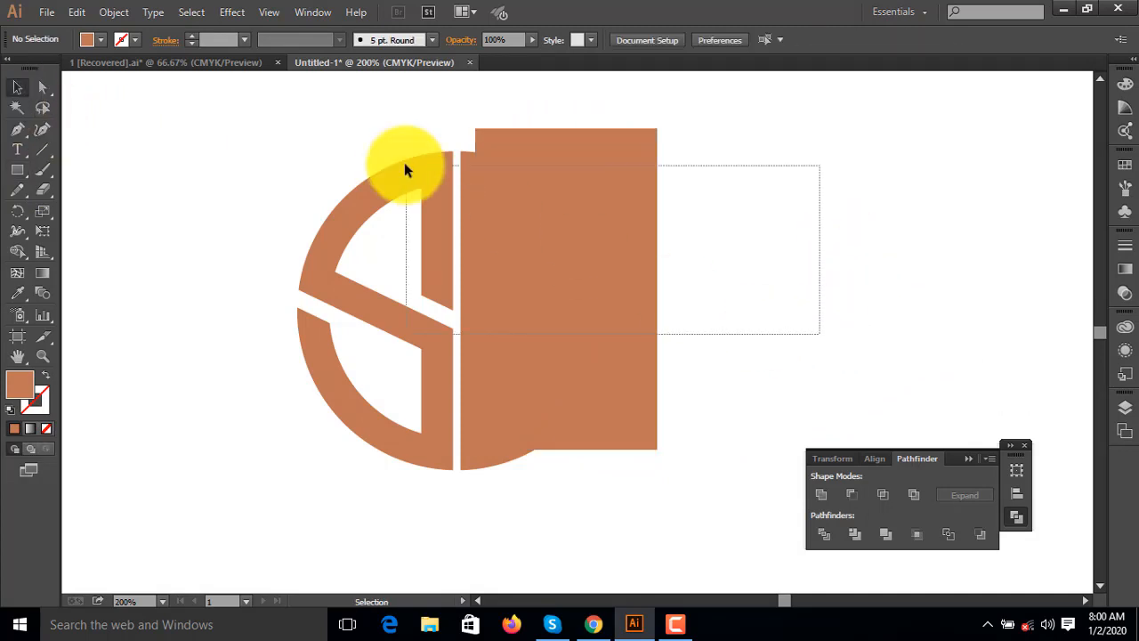
left_click_drag(404, 169, 405, 171)
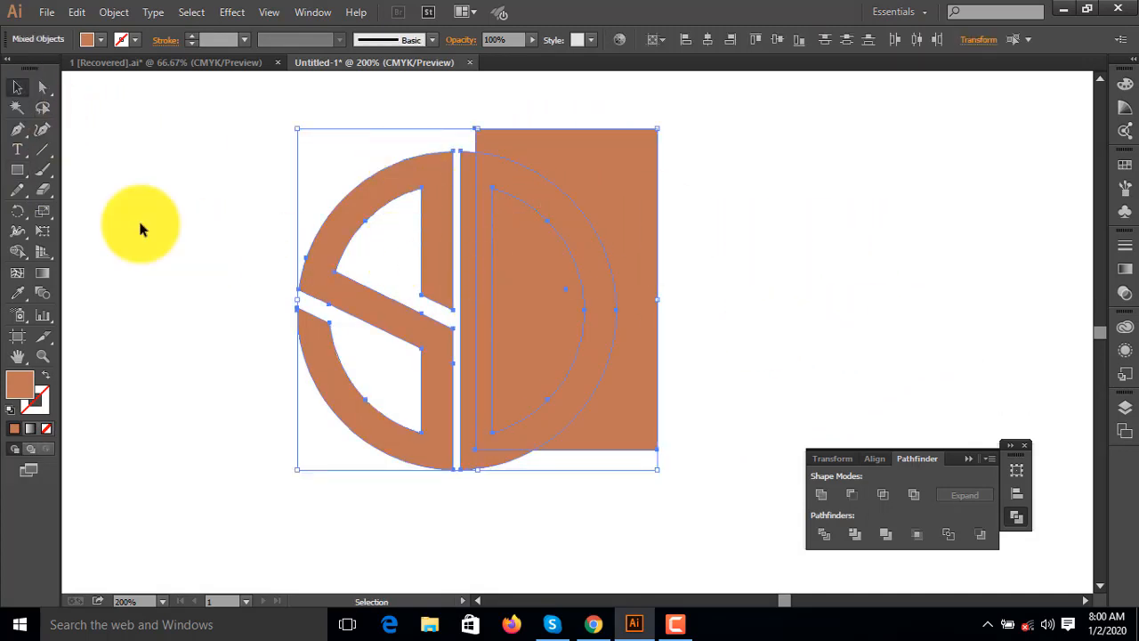
- Separate the right half's D-shaped opening as a filled shape with the Shape Builder tool and delete the leftover rectangle
left_click(19, 251)
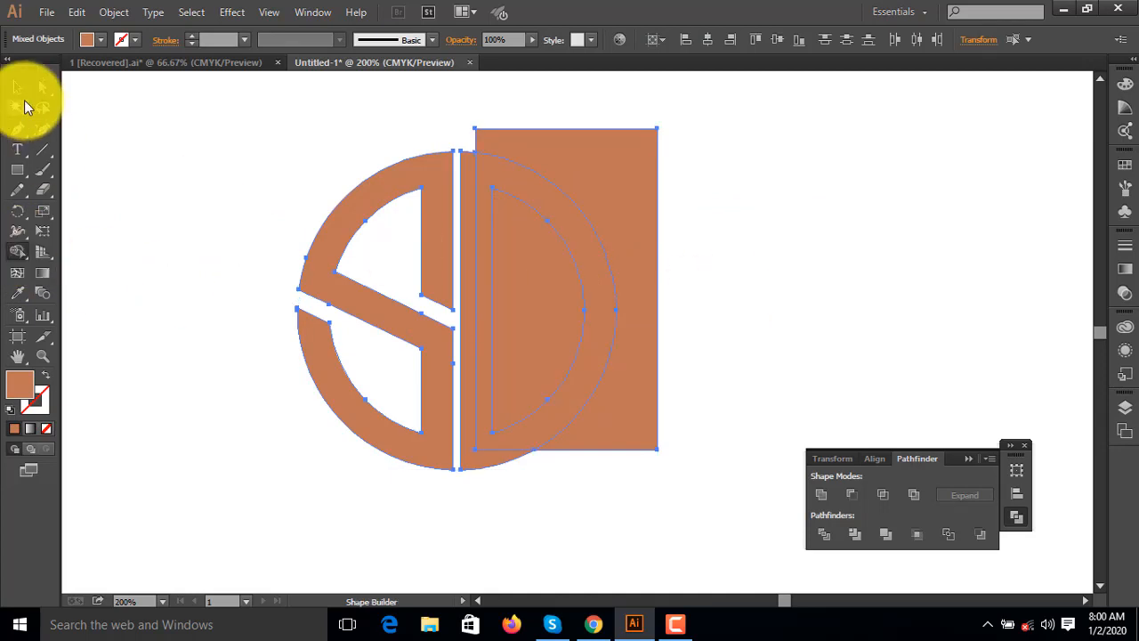
left_click(735, 203)
left_click(604, 184)
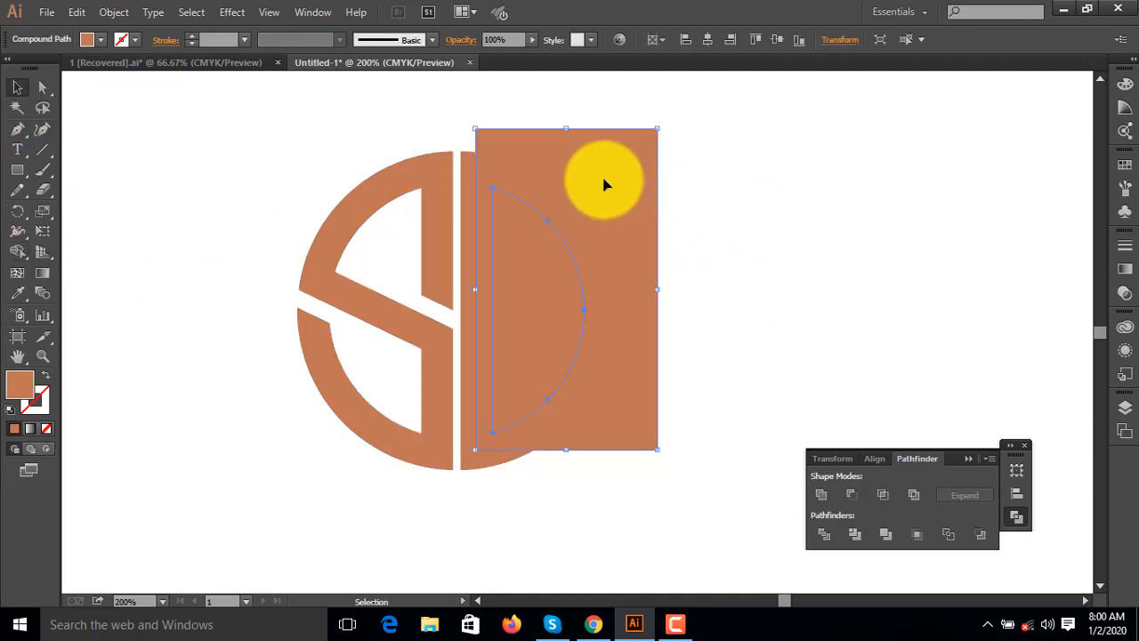
key("Delete")
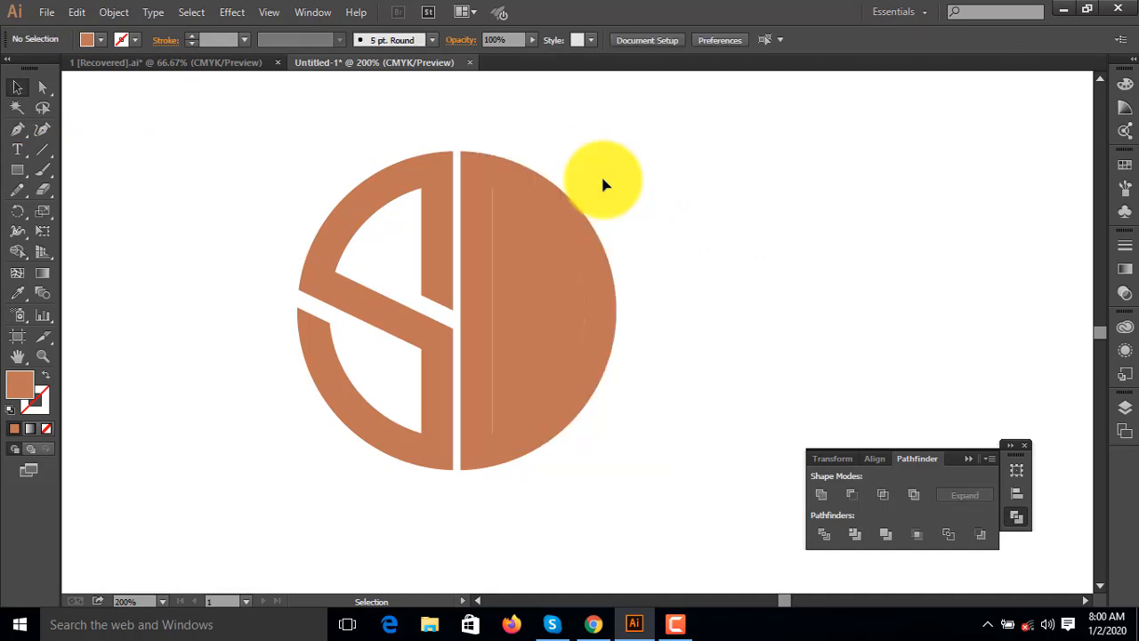
left_click(532, 281)
left_click(758, 249)
- Offset the path of the right half and its inner D shape by 0.1389 in with miter joins
left_click(537, 182)
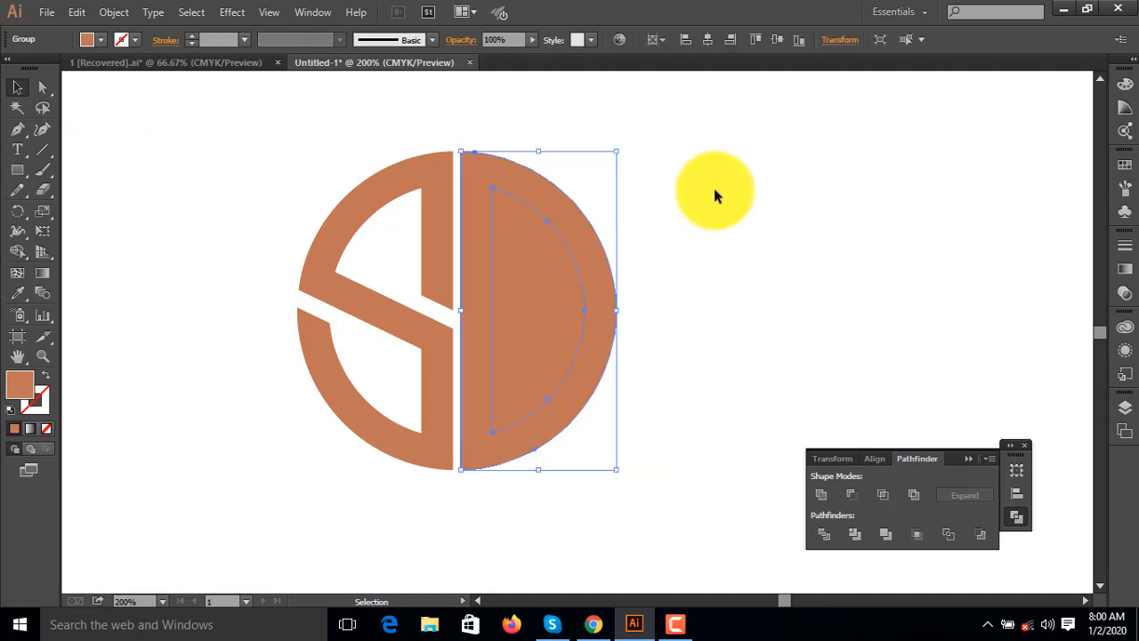
left_click(714, 191)
left_click(534, 186)
left_click(111, 14)
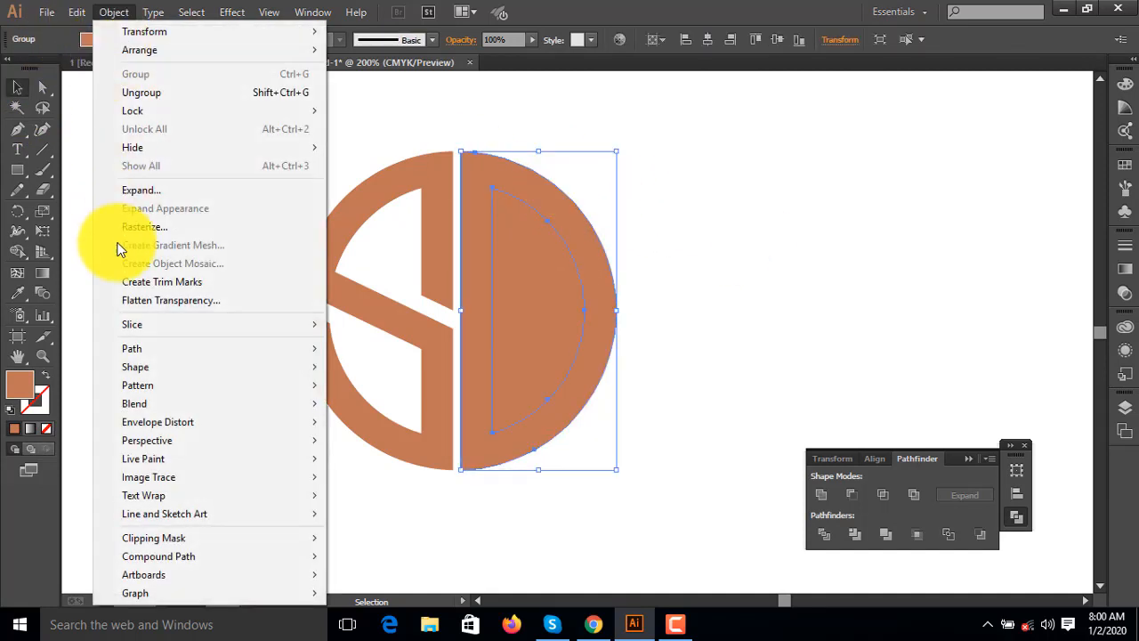
mouse_move(177, 349)
left_click(378, 414)
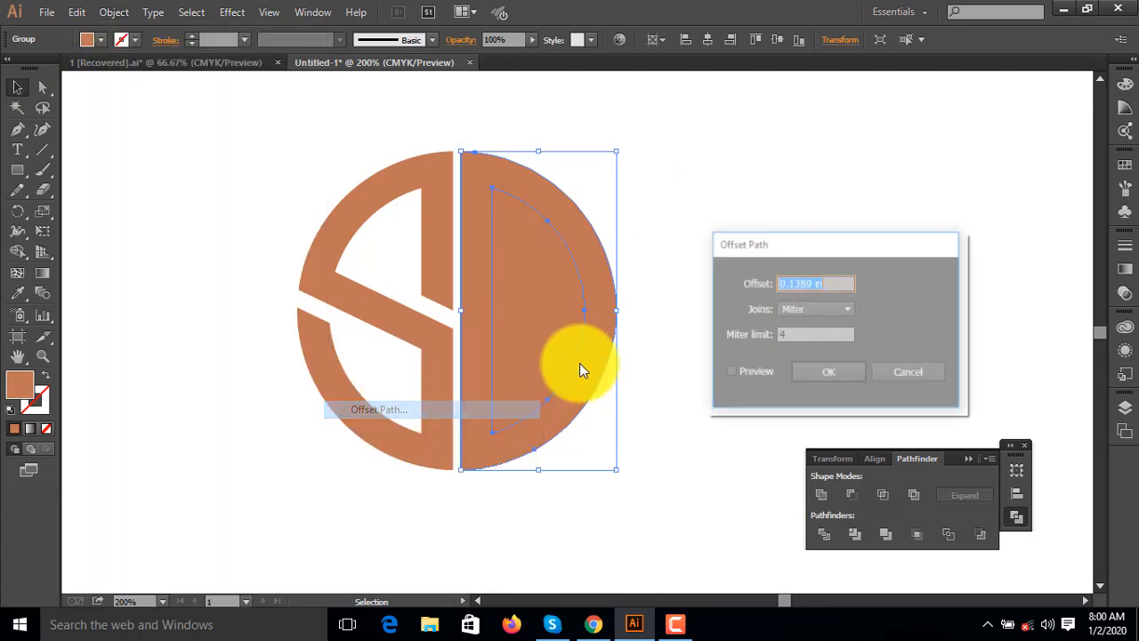
left_click(731, 373)
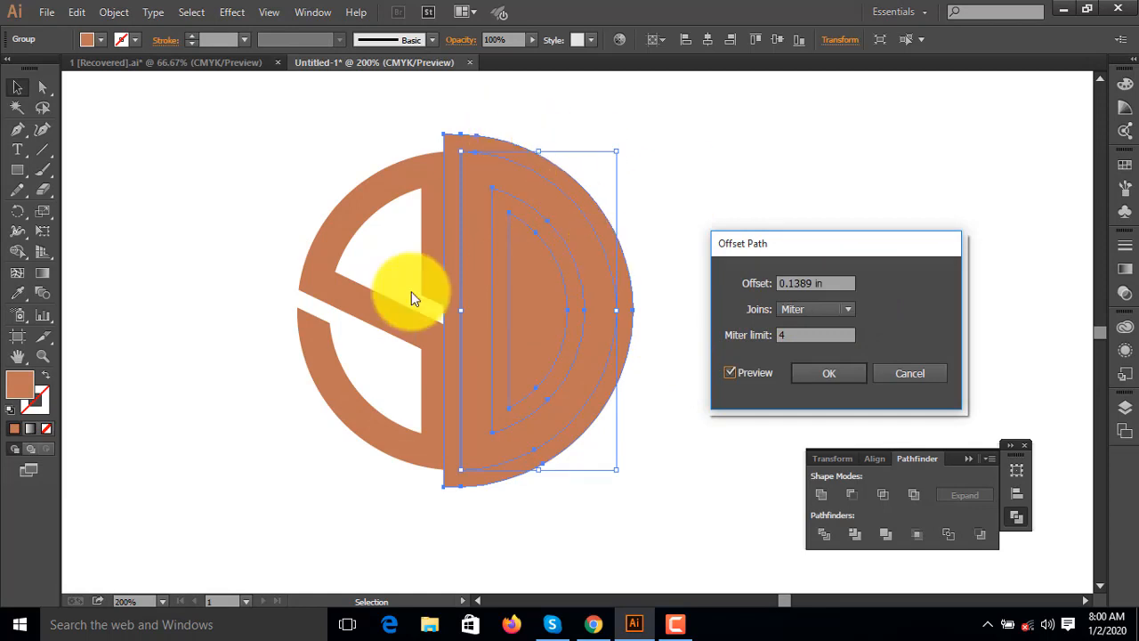
left_click(20, 289)
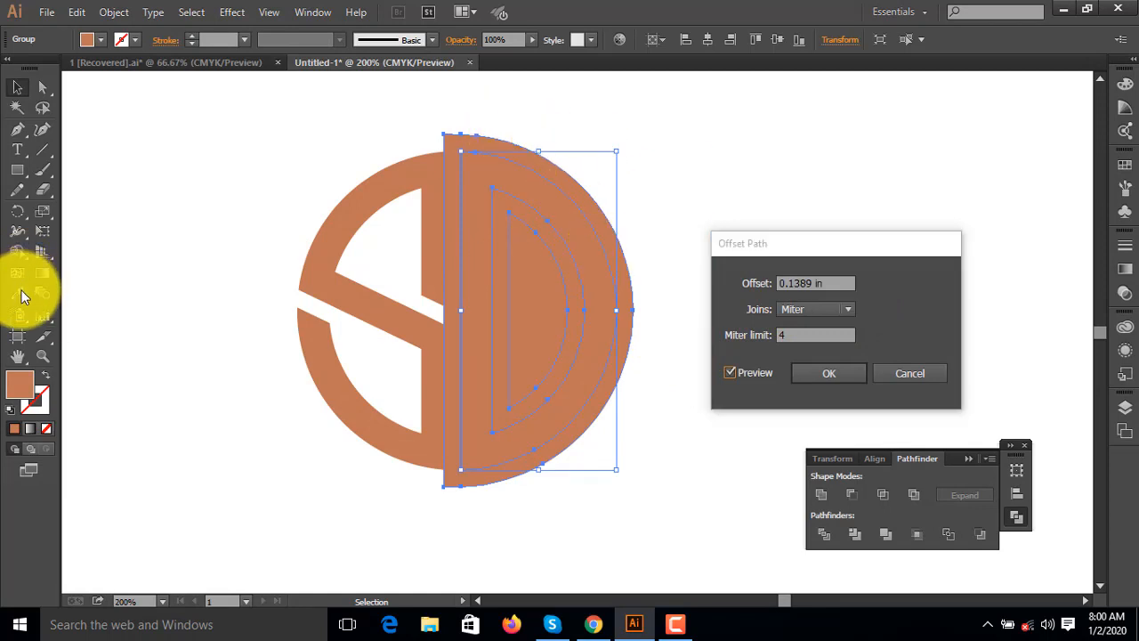
left_click(823, 373)
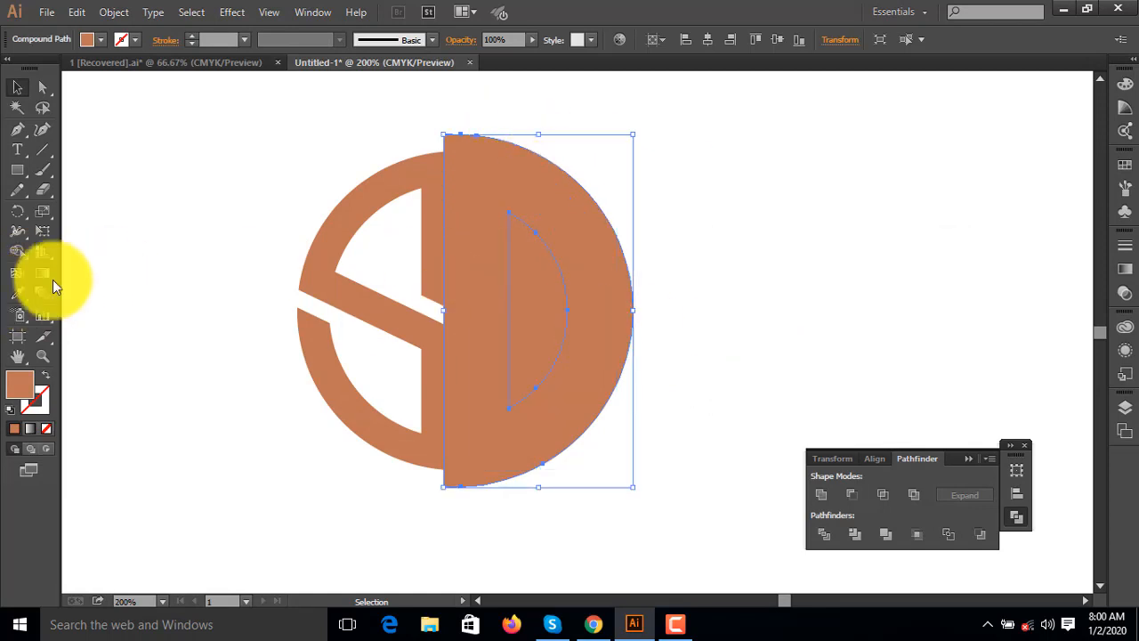
- Fill the offset path with the artboard's white and combine it with the inner D shape using Minus Back
left_click(18, 290)
left_click(176, 213)
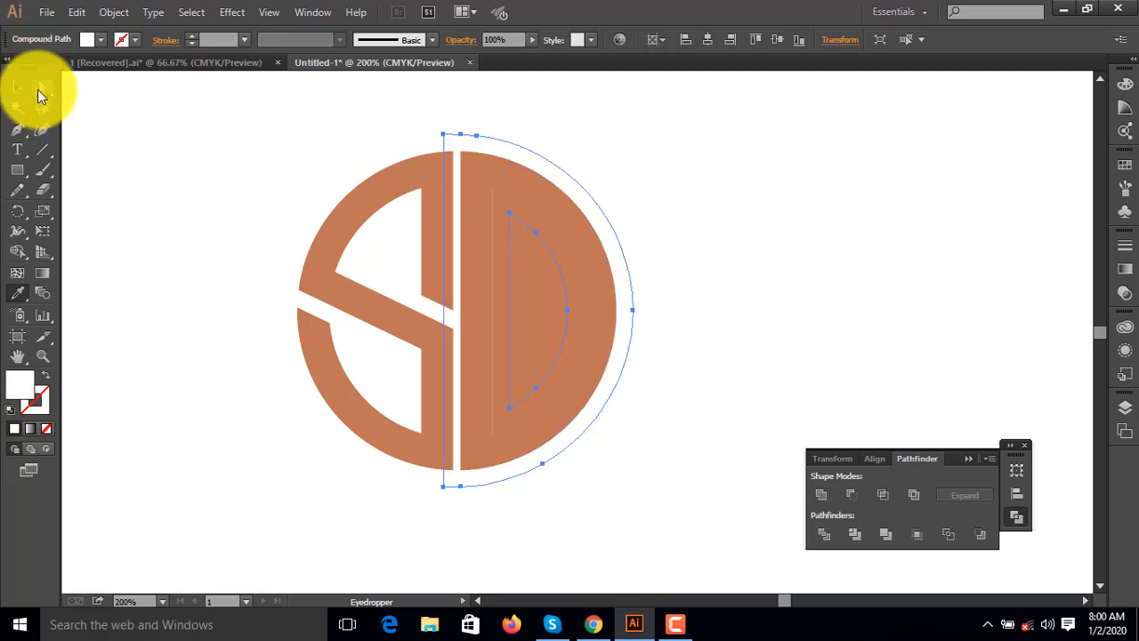
left_click(42, 87)
left_click(579, 303)
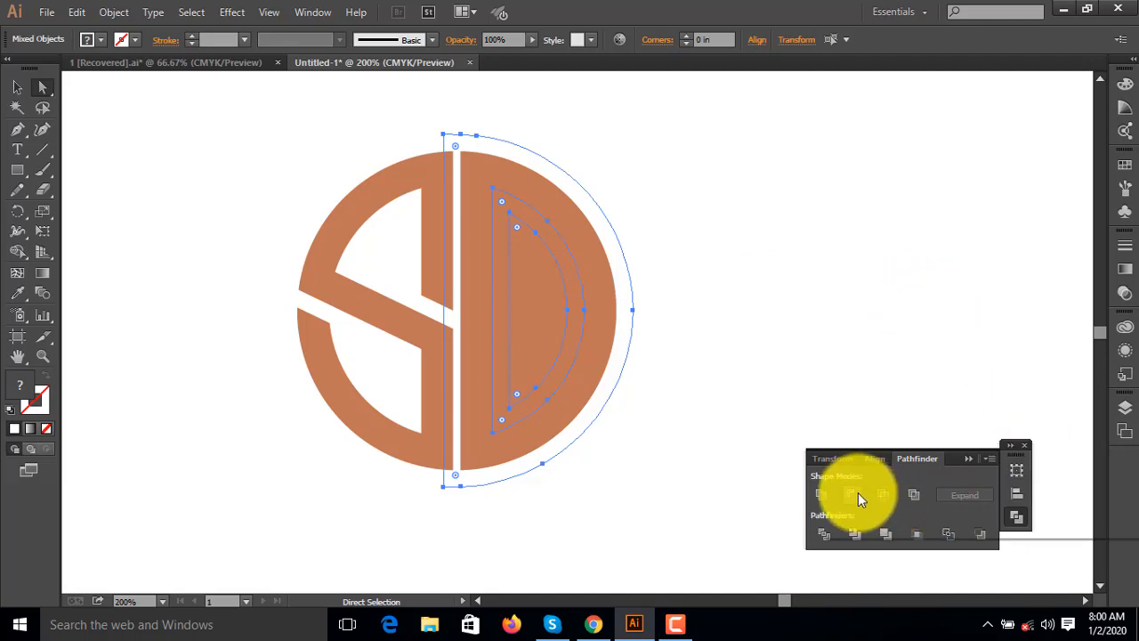
left_click(980, 539)
left_click(911, 311)
- Draw a rectangle about 0.14 in wide and 1.73 in high from the middle of the D's inner gap to below the circle
left_click(17, 86)
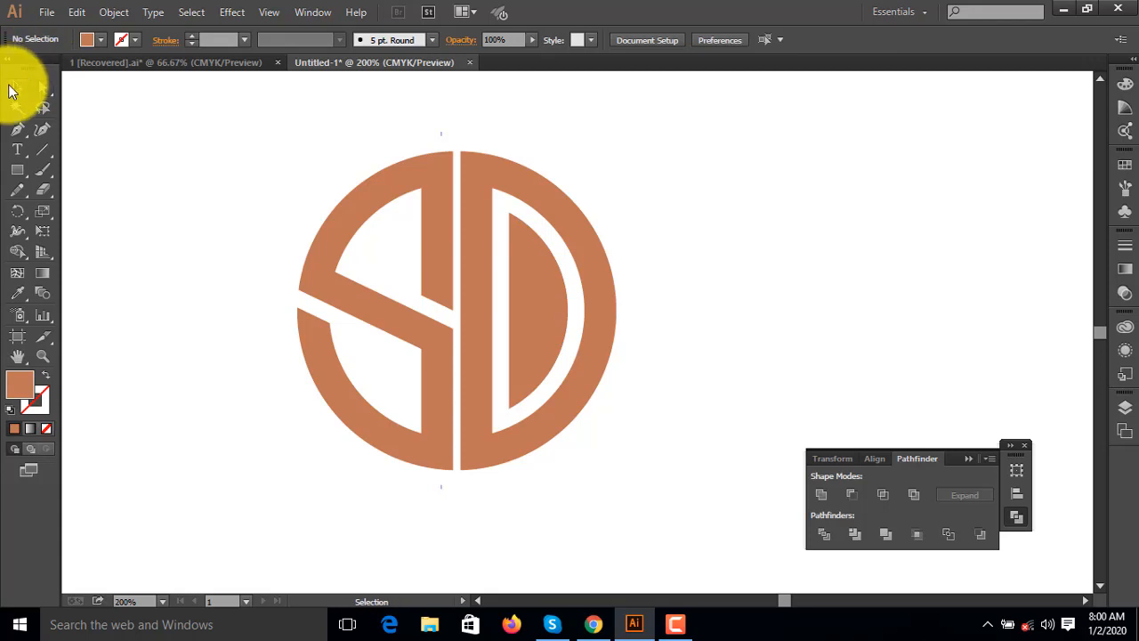
left_click(28, 168)
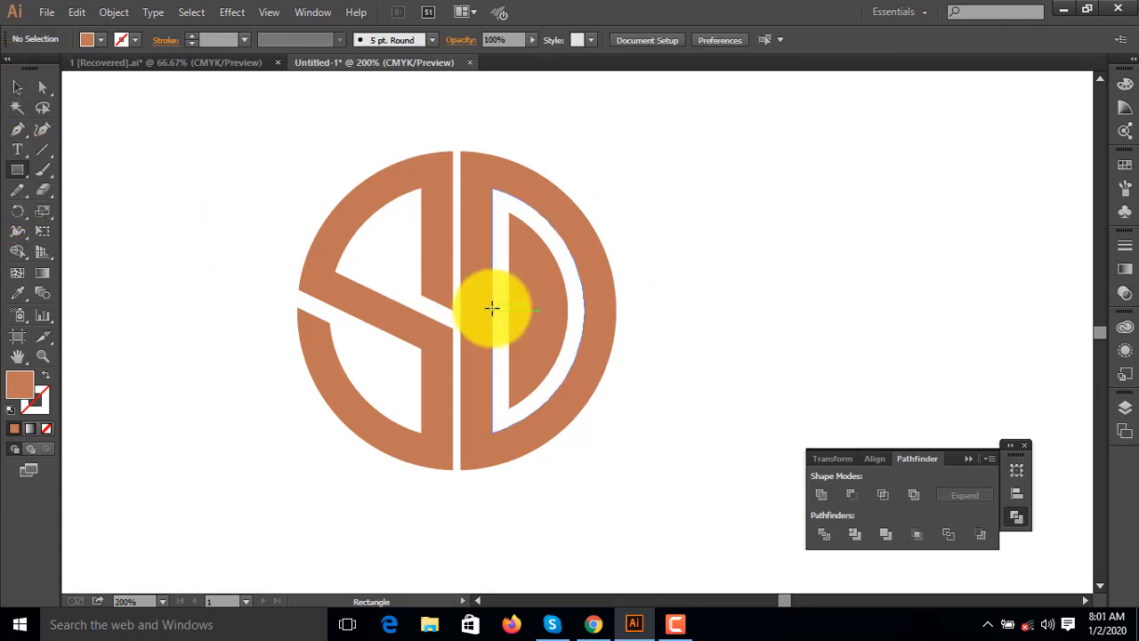
left_click_drag(491, 308, 508, 518)
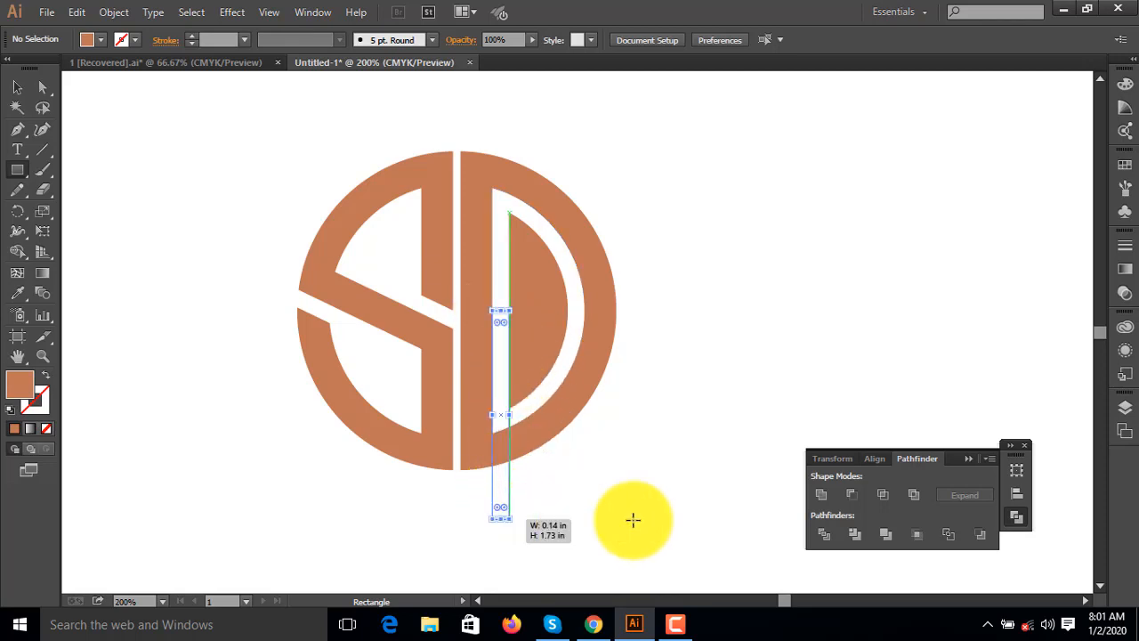
left_click(43, 88)
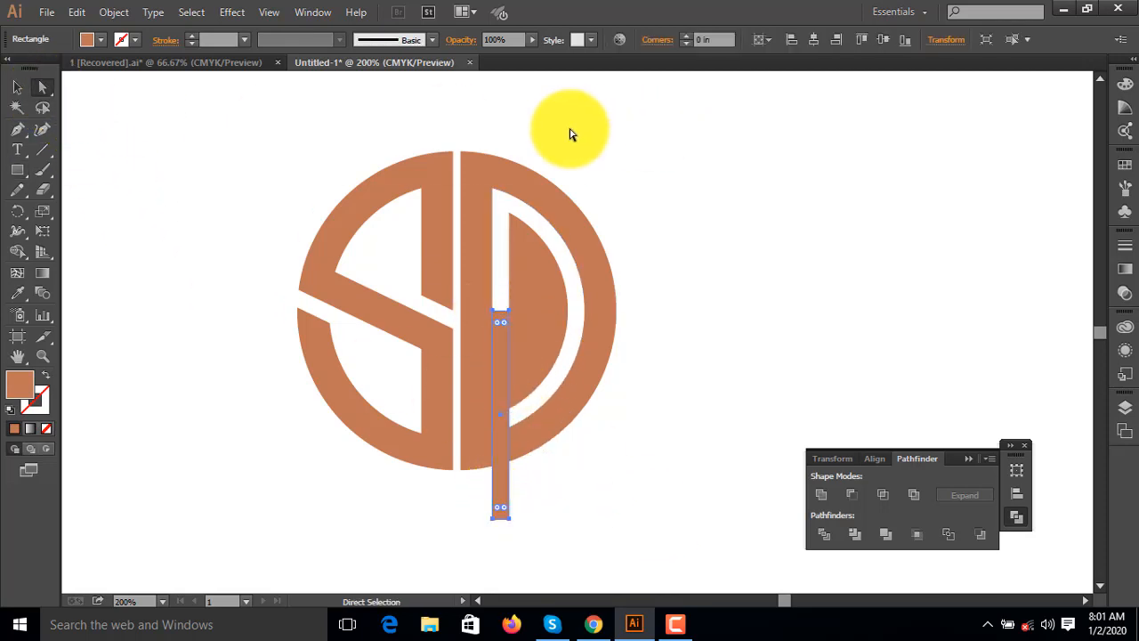
- Subtract the narrow rectangle from the outer D shape with Minus Front to cut a gap through its bottom edge
left_click(580, 196, "shift")
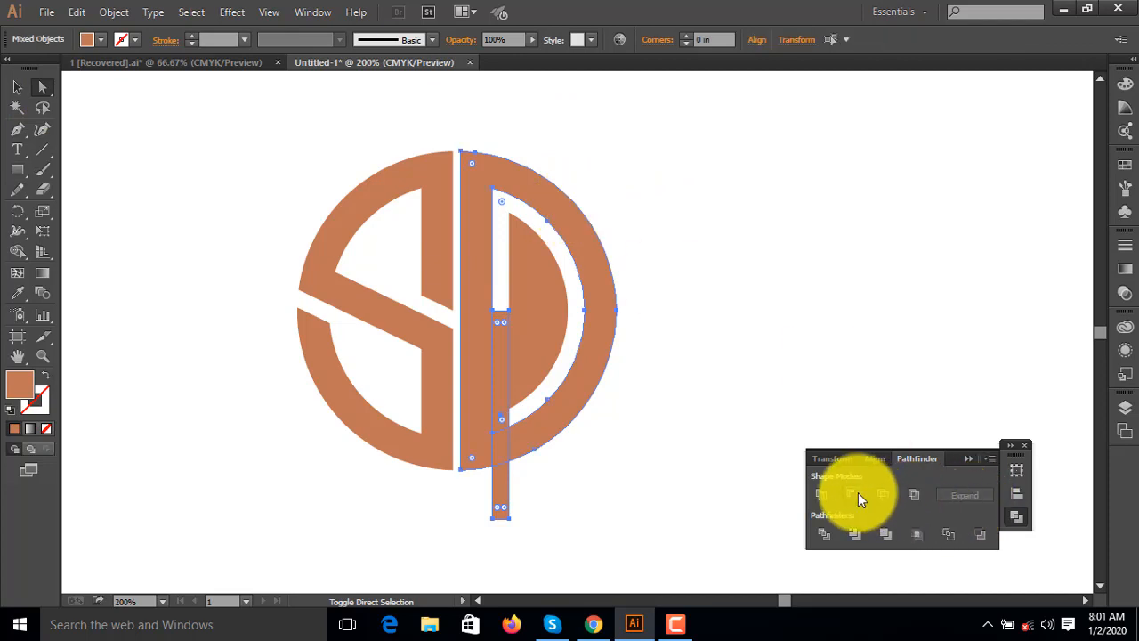
left_click(856, 494)
left_click(875, 290)
- Select all the pieces of the circular monogram and combine them with the Unite shape mode
left_click(17, 86)
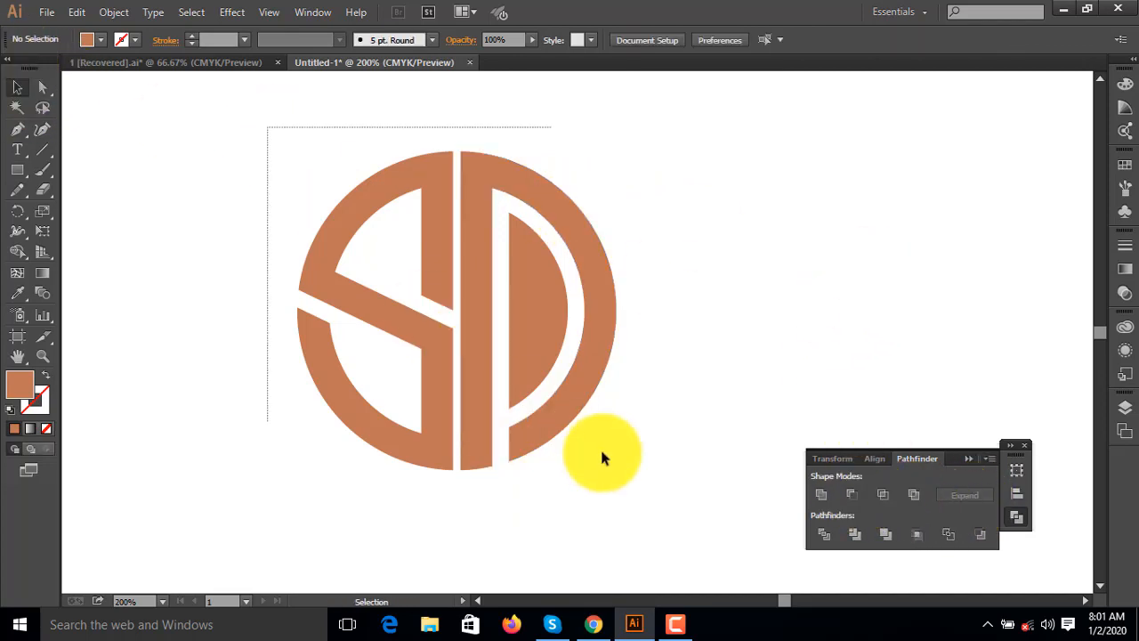
left_click_drag(602, 457, 662, 498)
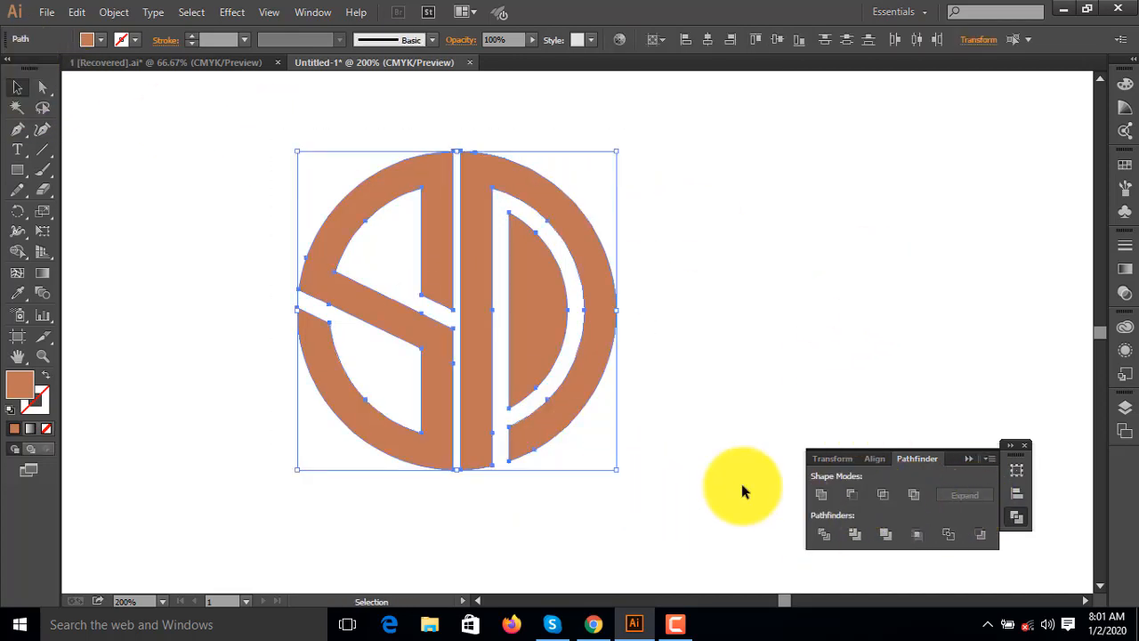
left_click(819, 501)
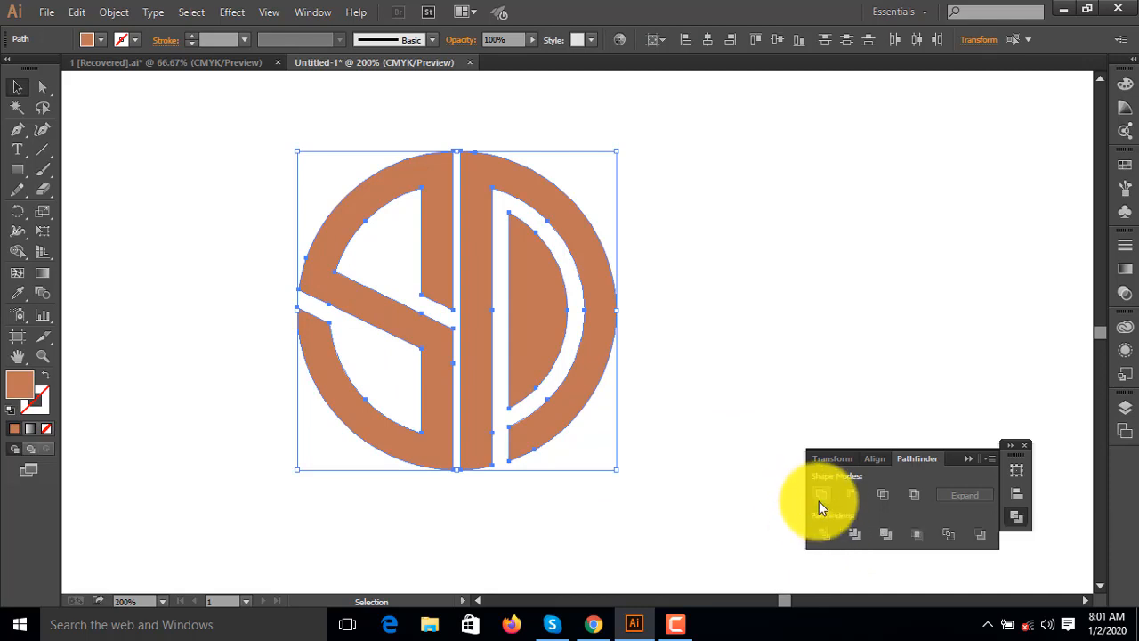
left_click(795, 284)
key("ctrl+minus")
key("ctrl+minus")
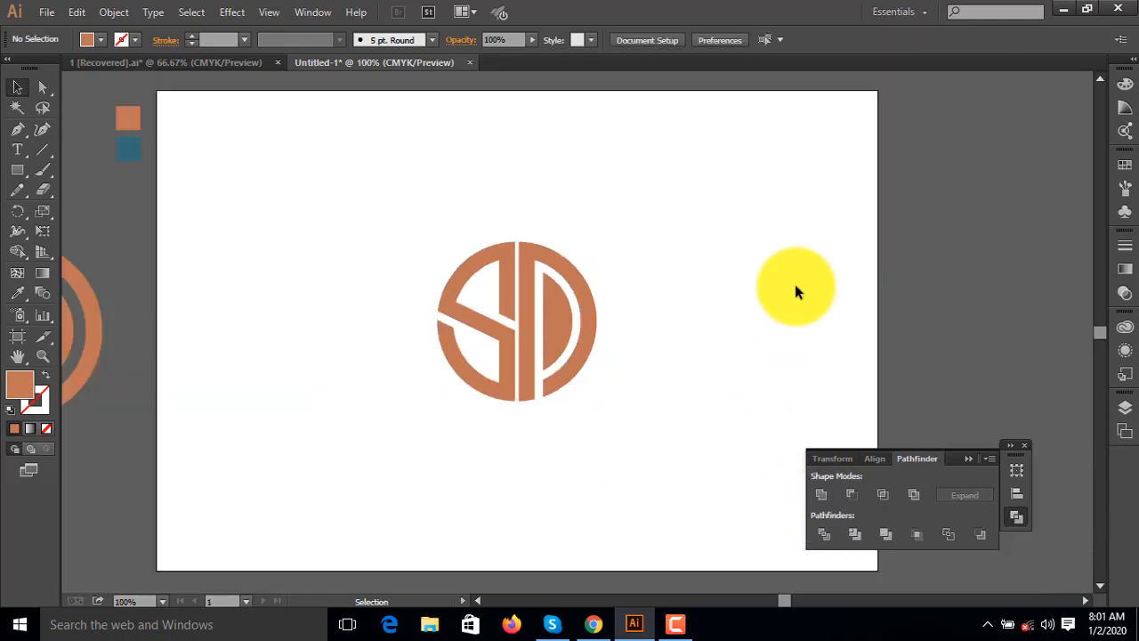
- Recolour the S-shaped left half of the monogram by sampling the teal swatch square with the Eyedropper
left_click_drag(347, 199, 422, 191)
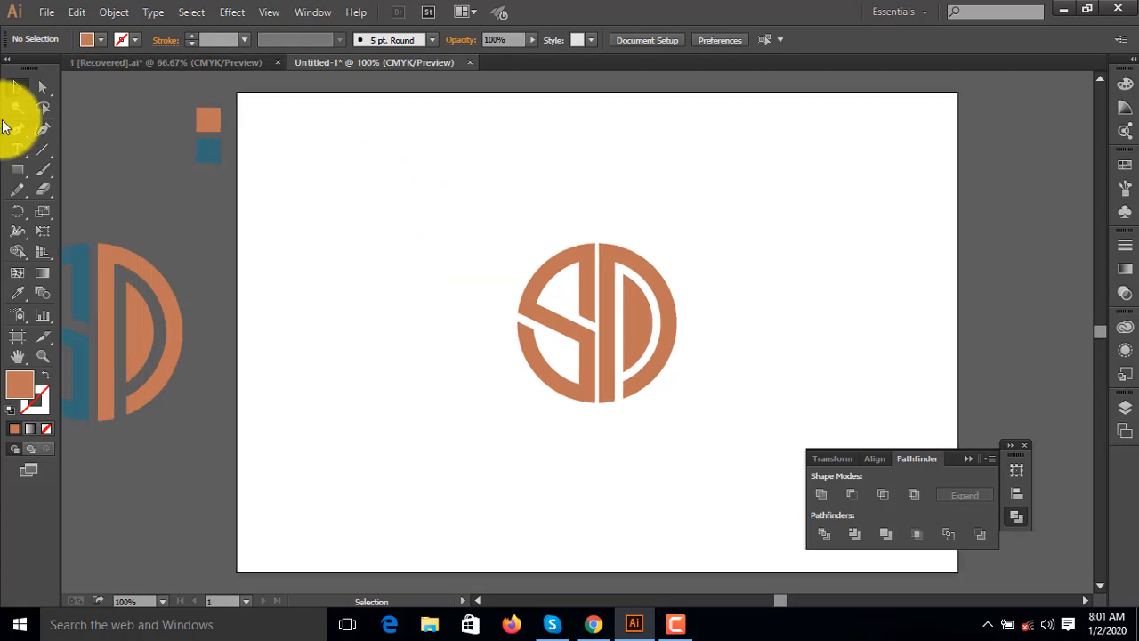
left_click(43, 87)
left_click(541, 260)
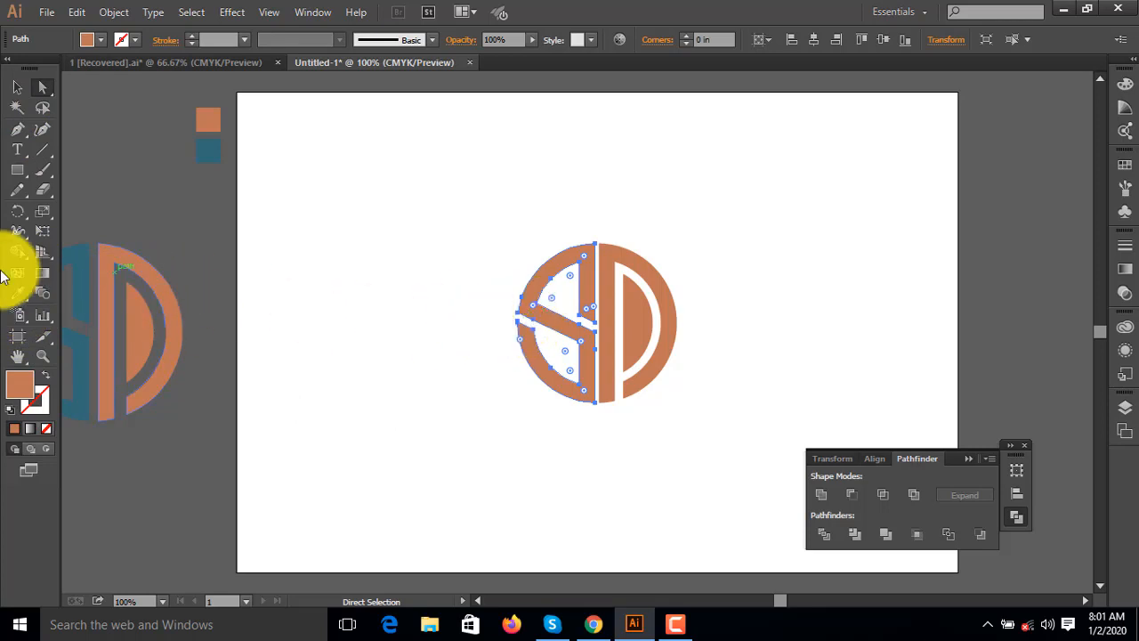
left_click(22, 296)
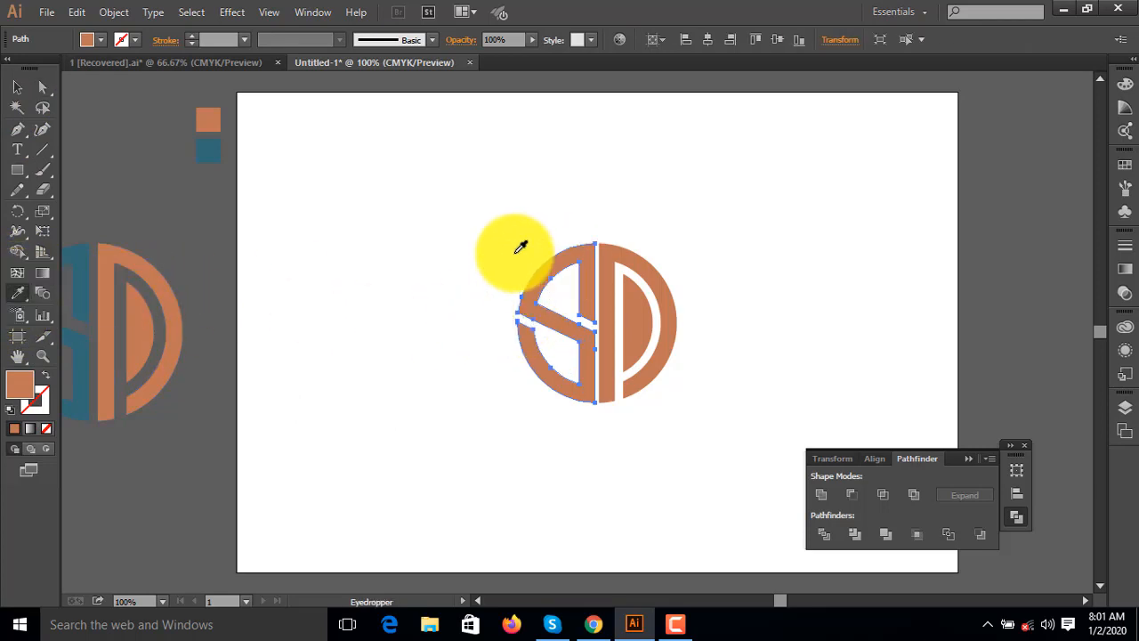
left_click(208, 149)
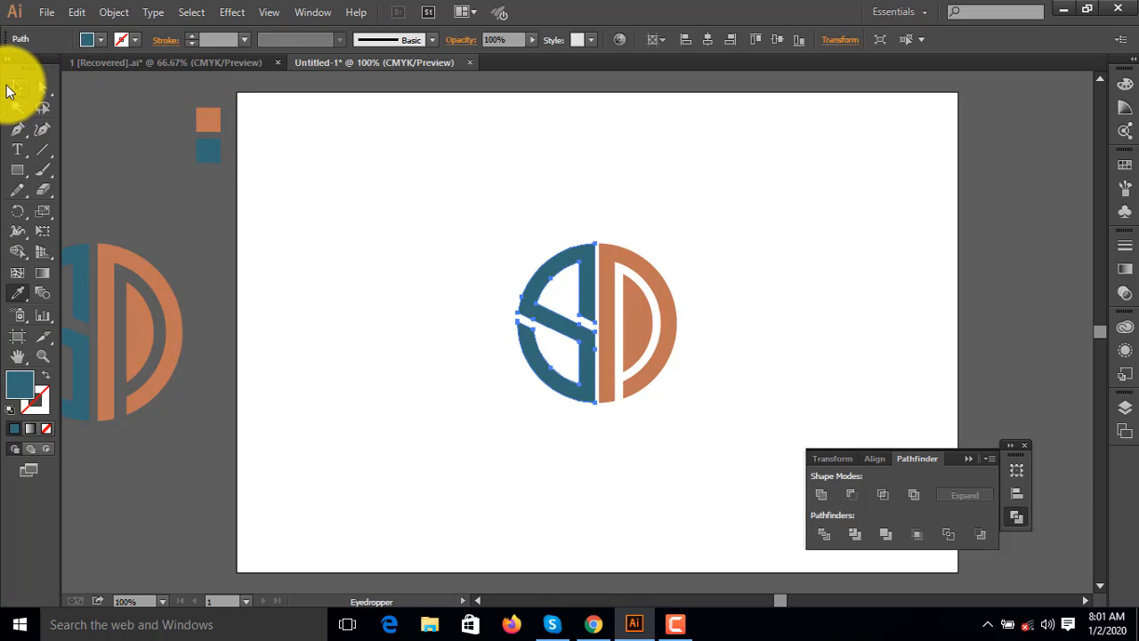
left_click(13, 90)
left_click(790, 255)
- Scale the whole monogram up proportionally by about 10% from its centre and deselect it
left_click_drag(790, 255, 639, 249)
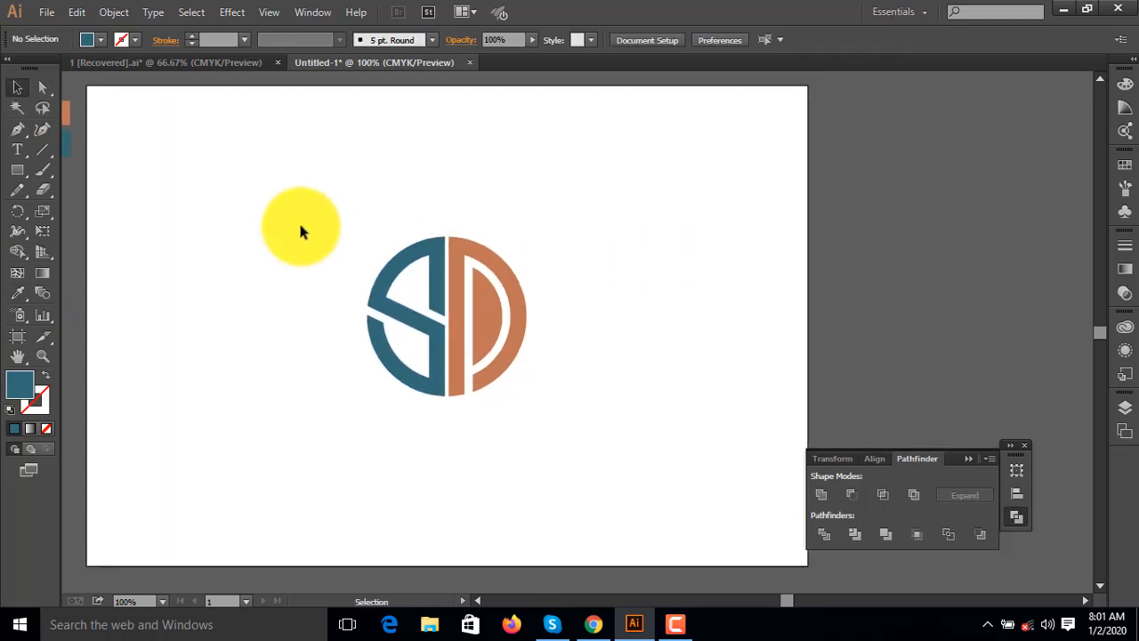
left_click_drag(301, 231, 532, 406)
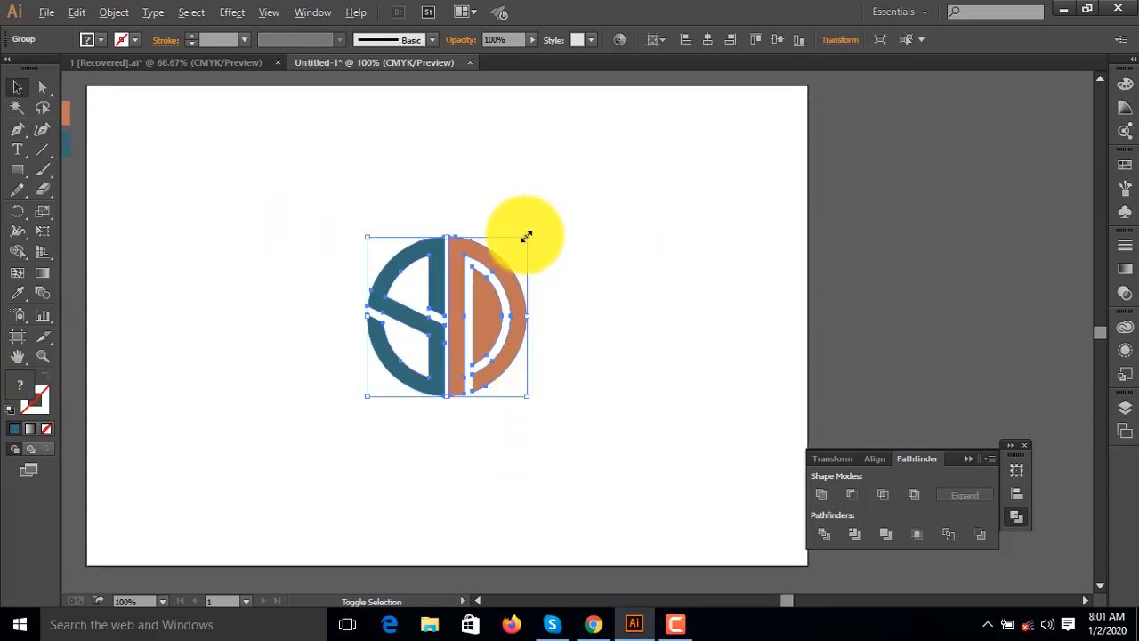
left_click_drag(527, 239, 560, 230)
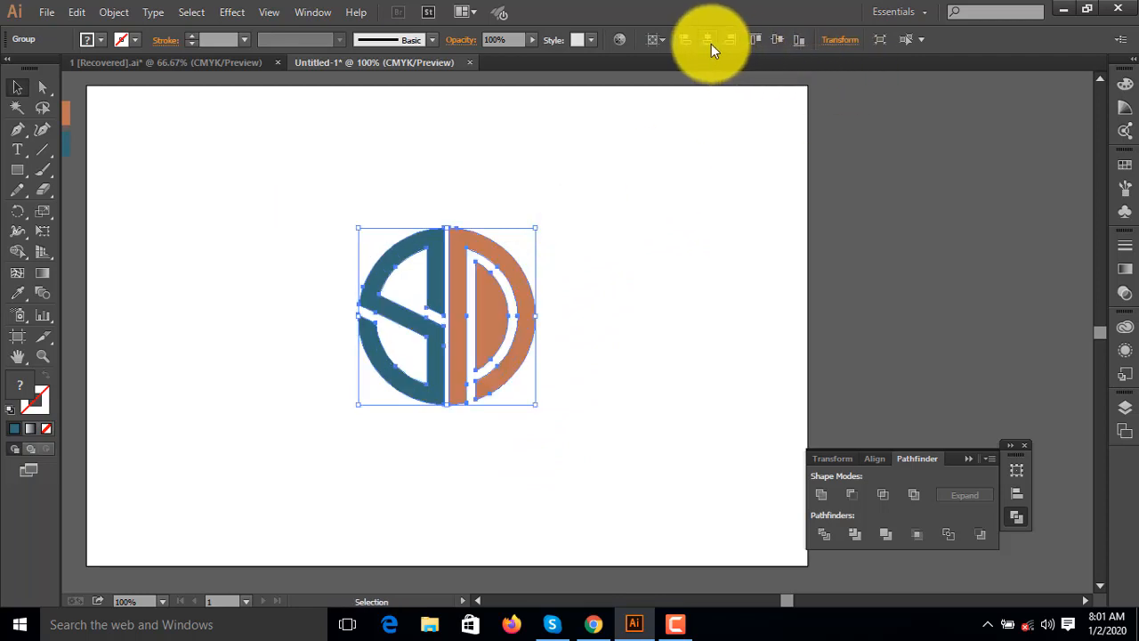
left_click(719, 166)
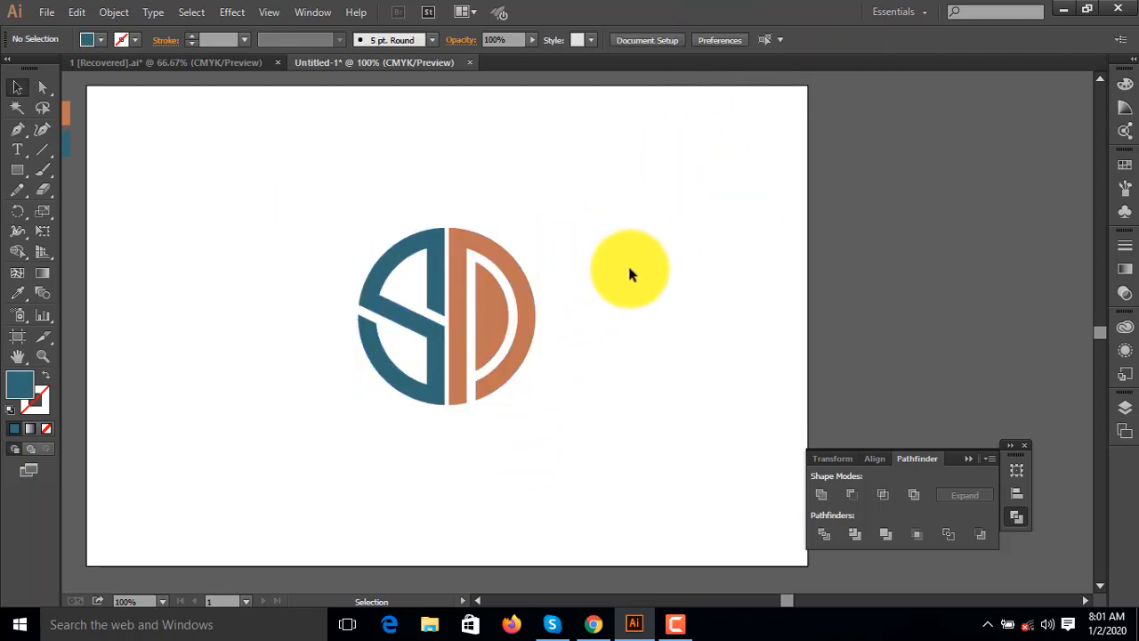